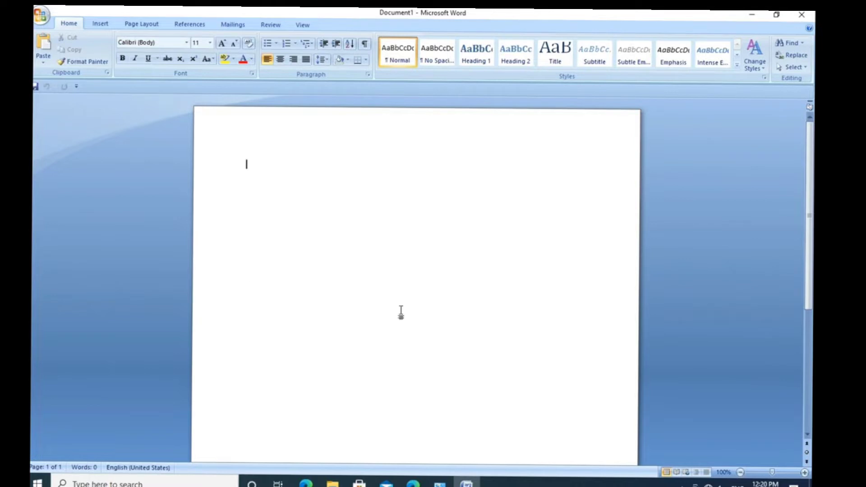
- Open the Visual Basic editor for the blank document and insert a new module
key("alt+F11")
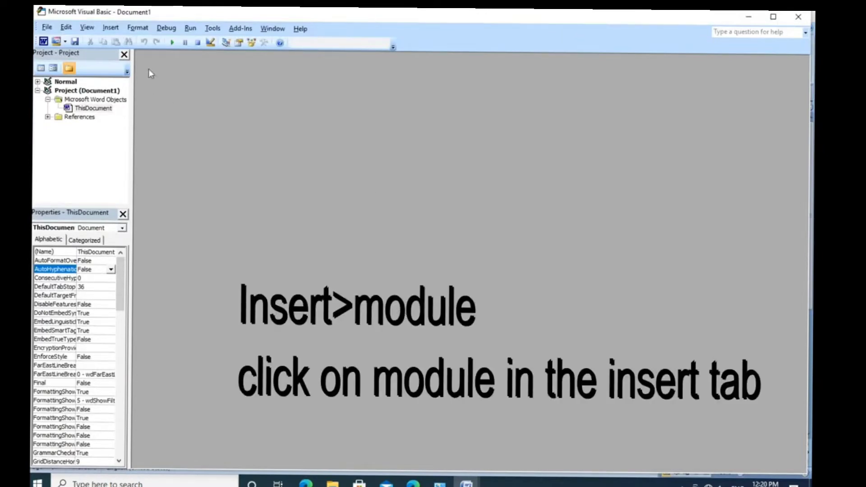
left_click(115, 28)
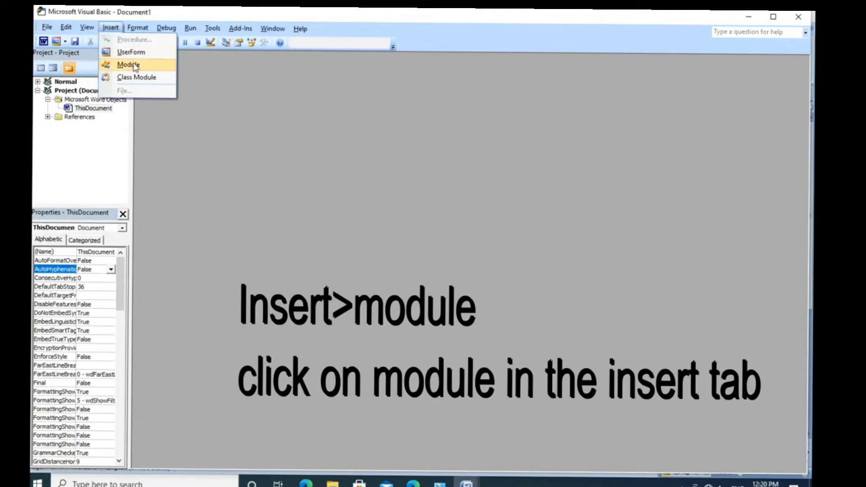
left_click(131, 65)
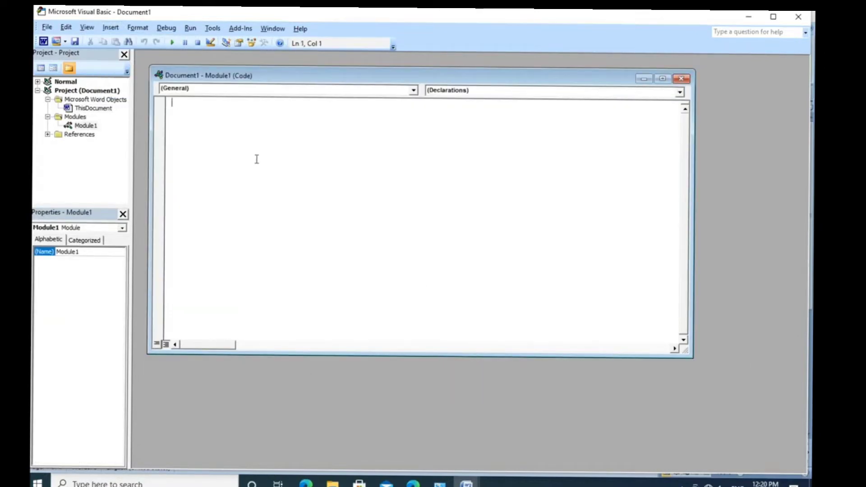
- Copy all the macro code from the figuretoword text file in the desktop's "figure to word" folder
left_click(747, 17)
left_click(751, 15)
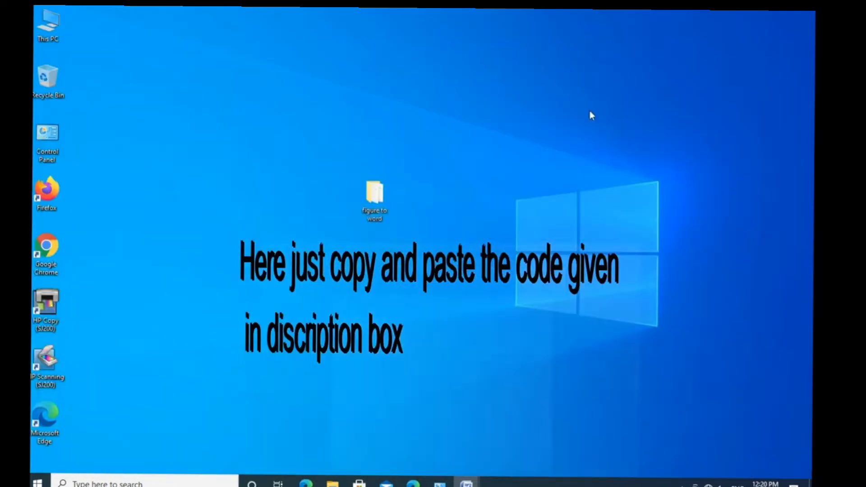
double_click(376, 203)
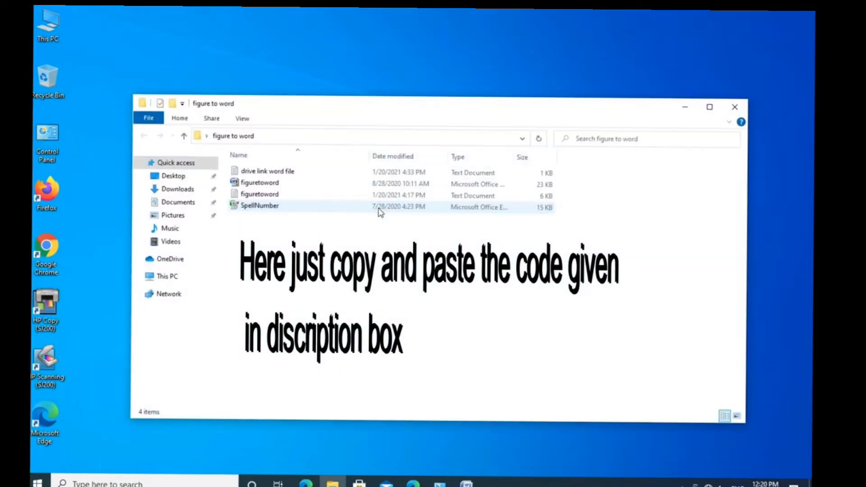
double_click(255, 199)
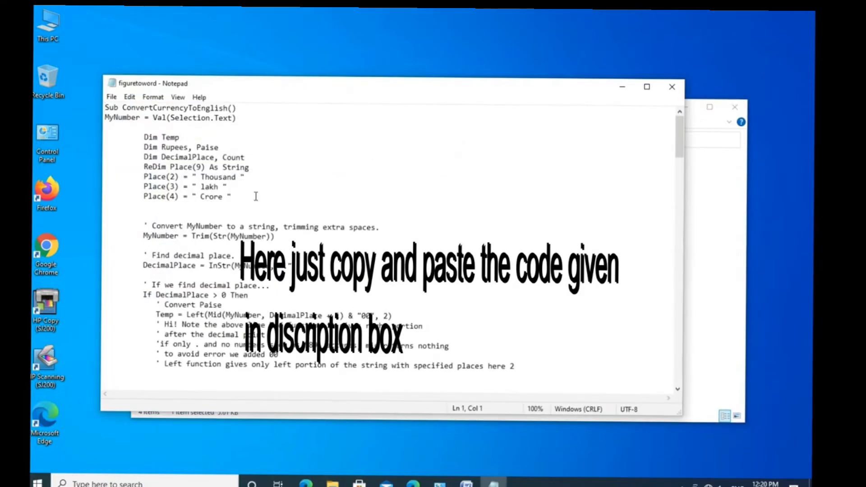
key("ctrl+a")
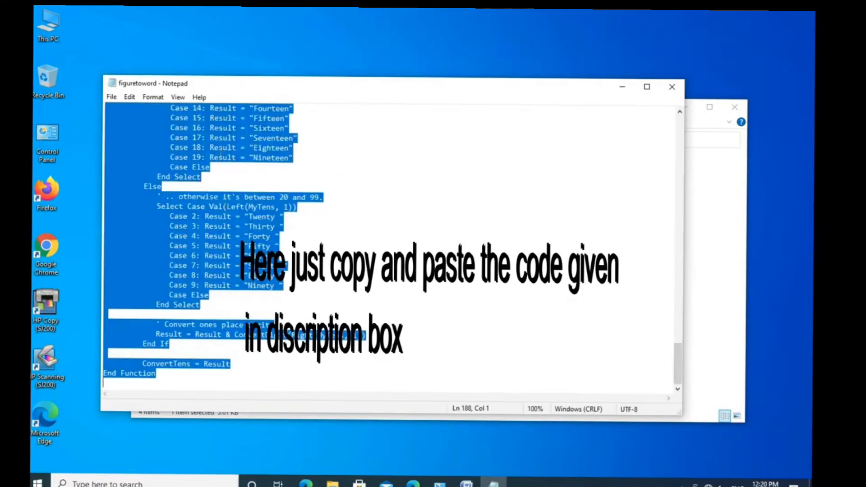
right_click(210, 136)
left_click(243, 174)
- Return to the Visual Basic editor and paste the copied code into the empty Module1 code window
left_click(467, 482)
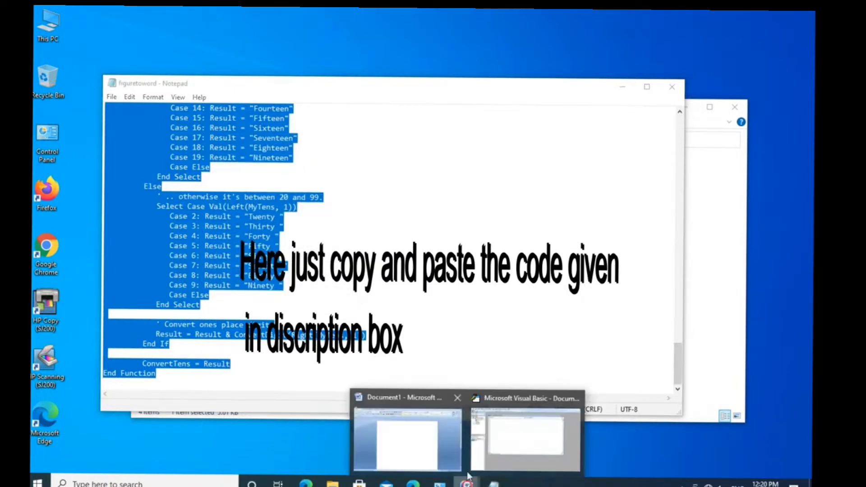
left_click(501, 436)
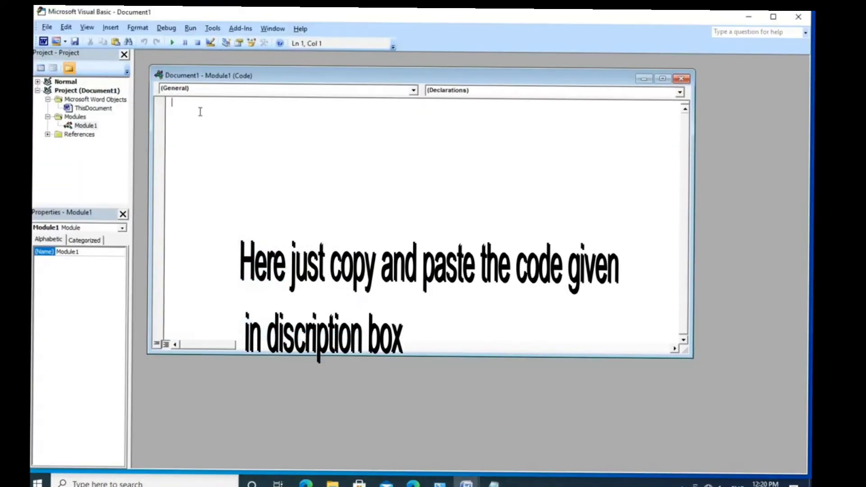
right_click(200, 111)
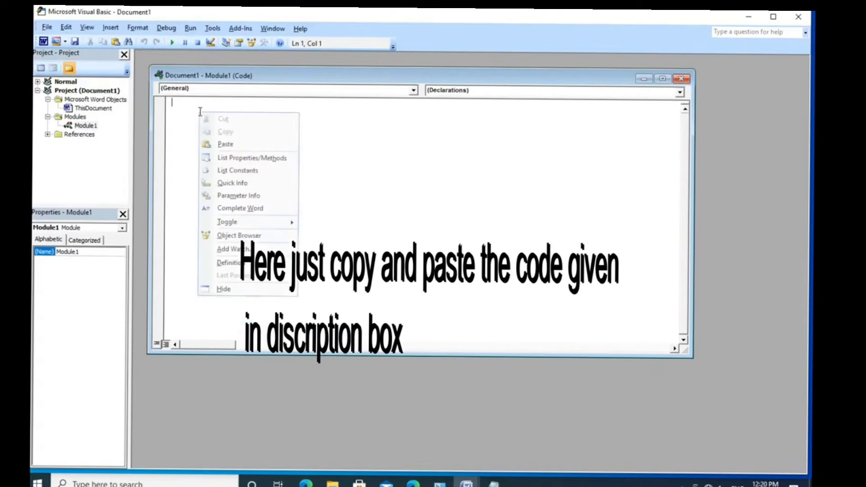
left_click(226, 144)
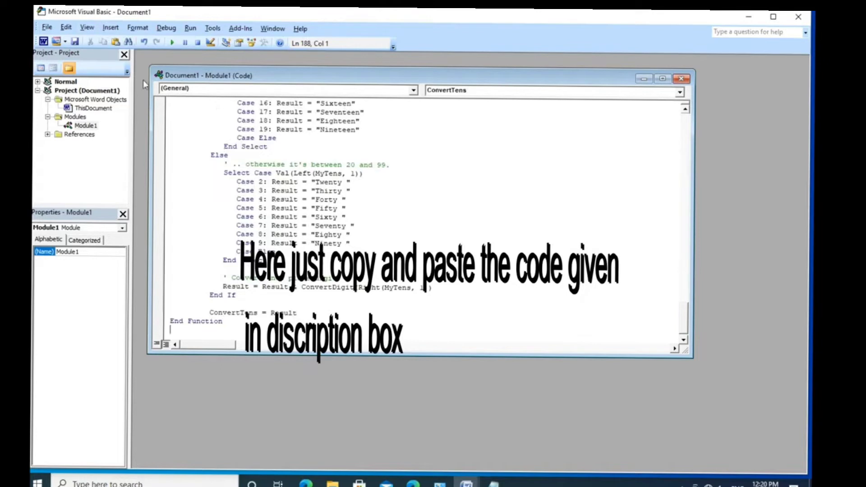
- Start saving the document, choosing the Desktop as location and FIGURE TO WORD as the file name
left_click(47, 28)
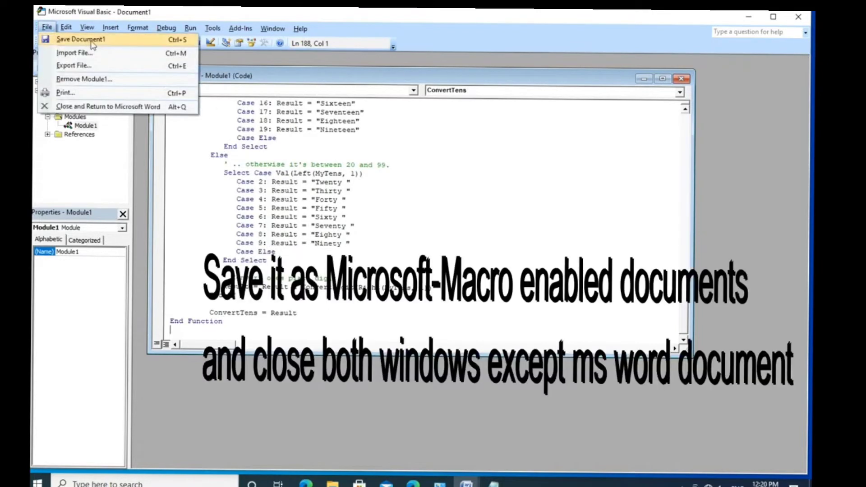
left_click(95, 41)
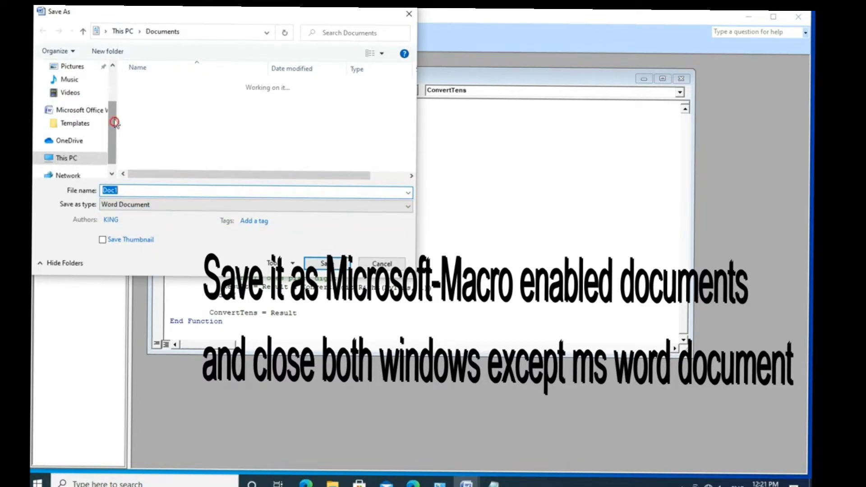
scroll(115, 126, "up", 3)
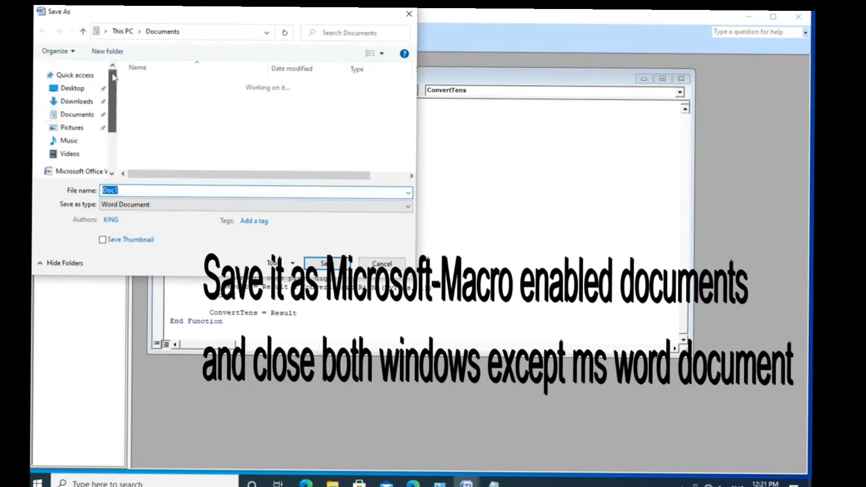
left_click(80, 91)
left_click(134, 191)
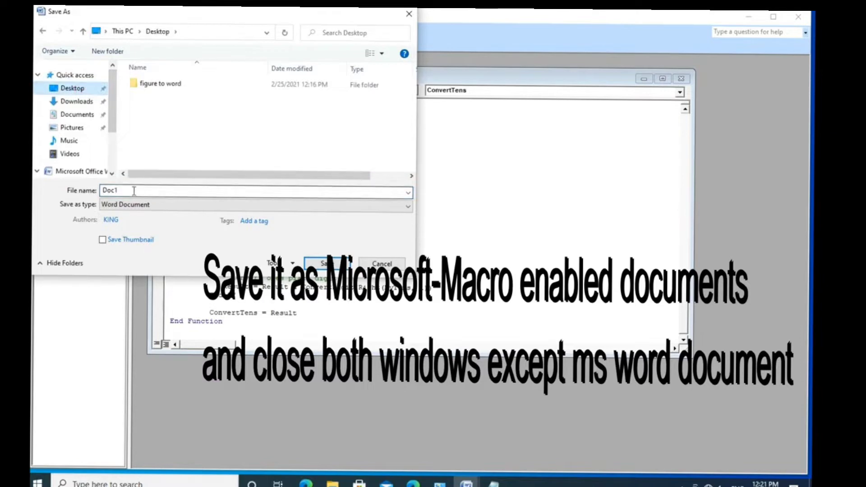
double_click(129, 193)
type("F")
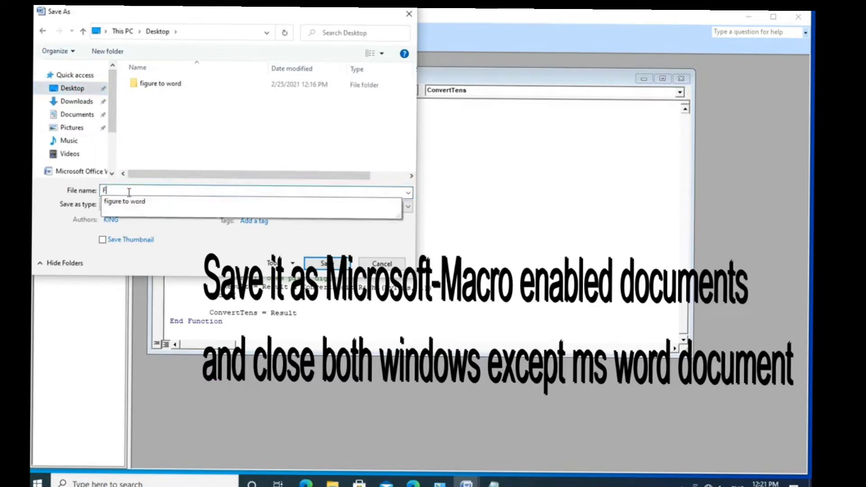
type("IGURE TO WORD")
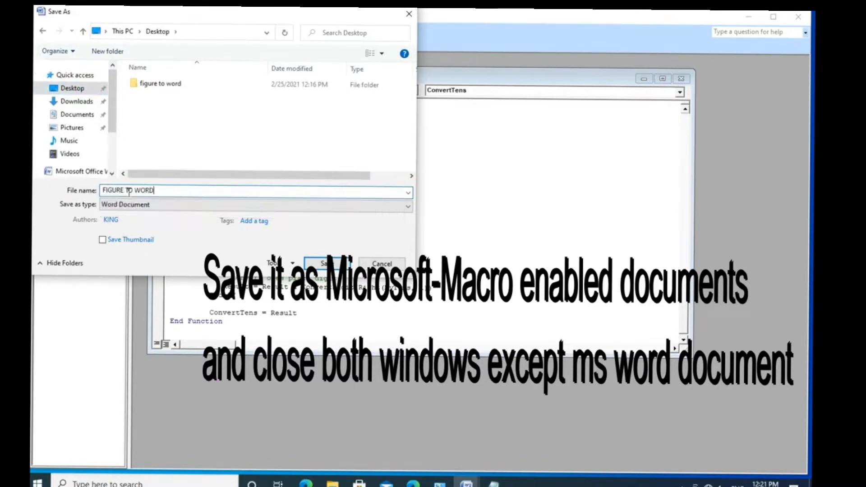
- Save the file as a Word Macro-Enabled Document and close the module's code window and the Visual Basic editor
left_click(408, 208)
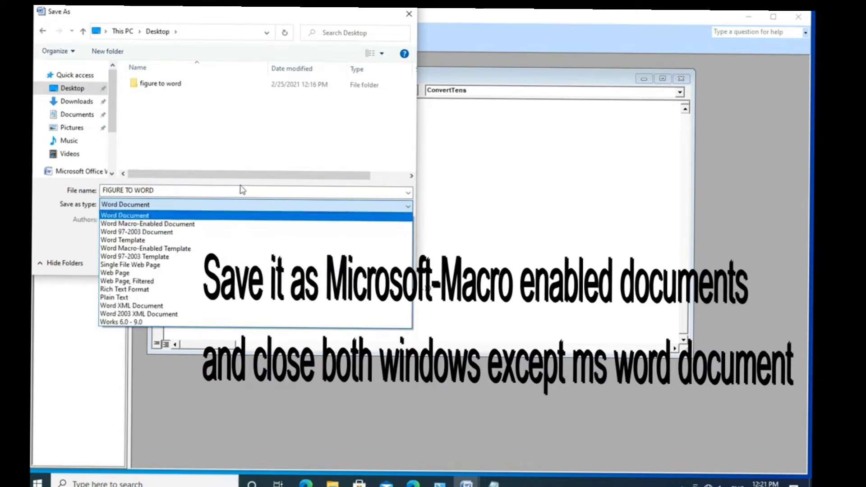
left_click(211, 206)
left_click(210, 206)
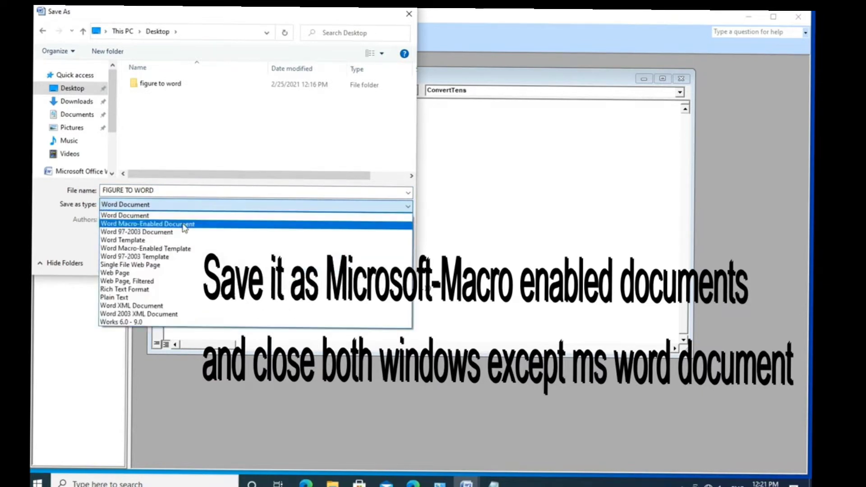
left_click(184, 225)
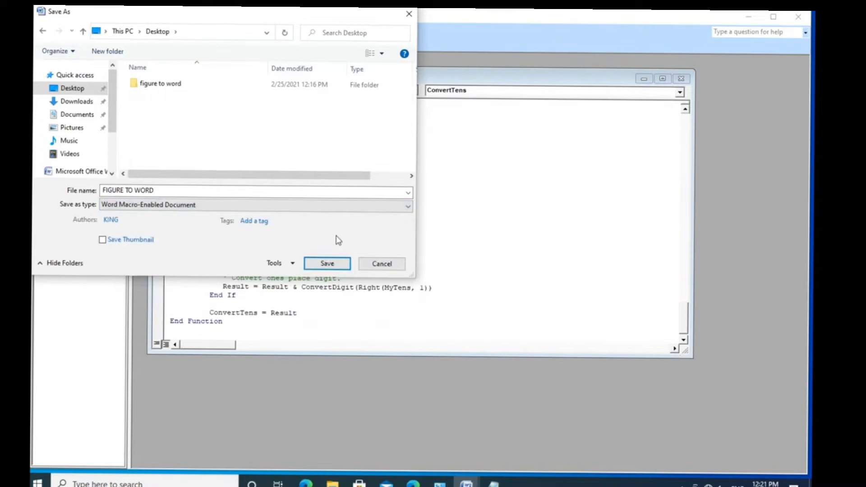
left_click(333, 264)
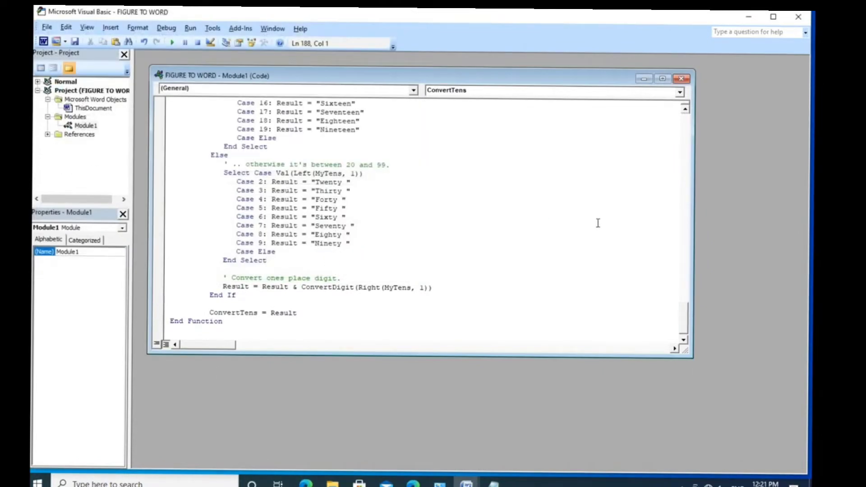
left_click(681, 80)
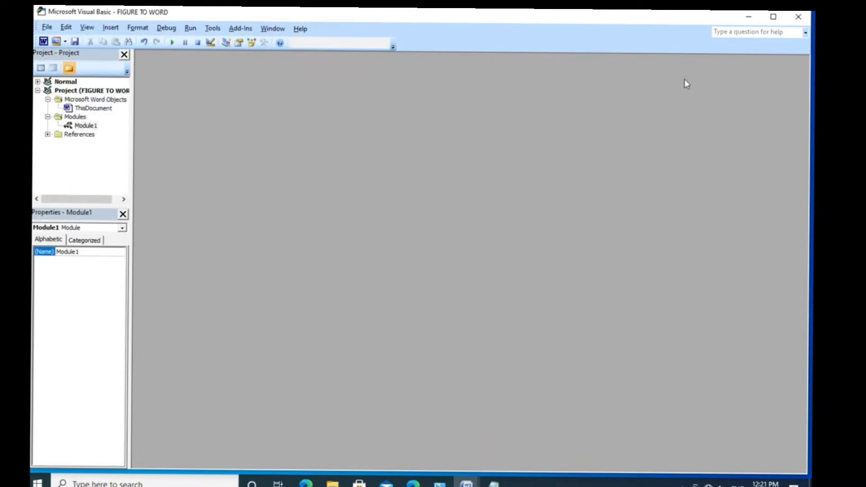
left_click(797, 17)
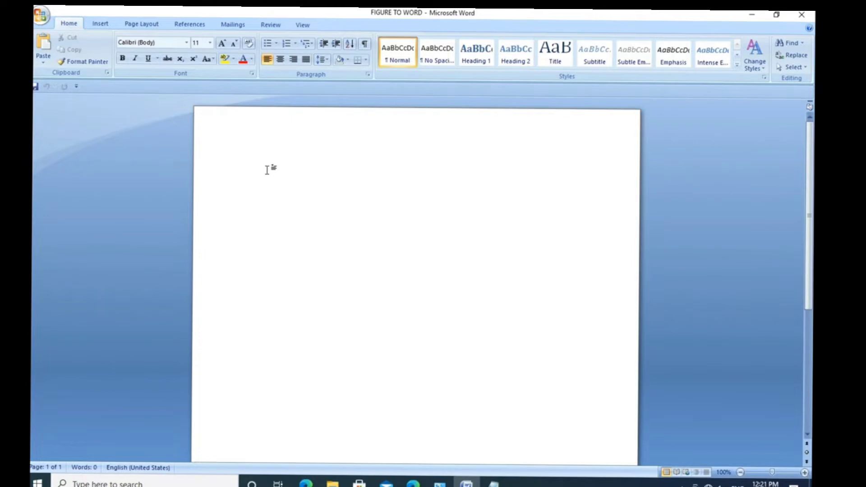
- Add the ConvertCurrencyToEnglish macro to the Quick Access Toolbar for all documents through Word's customization options
left_click(40, 16)
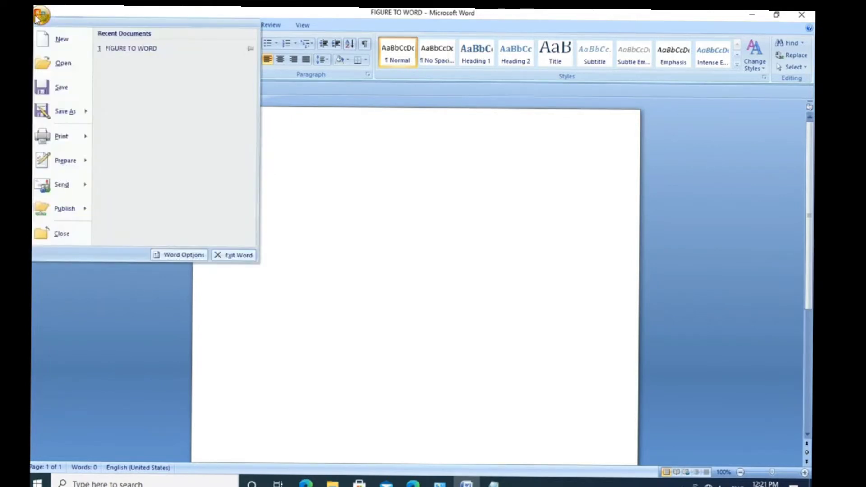
left_click(175, 258)
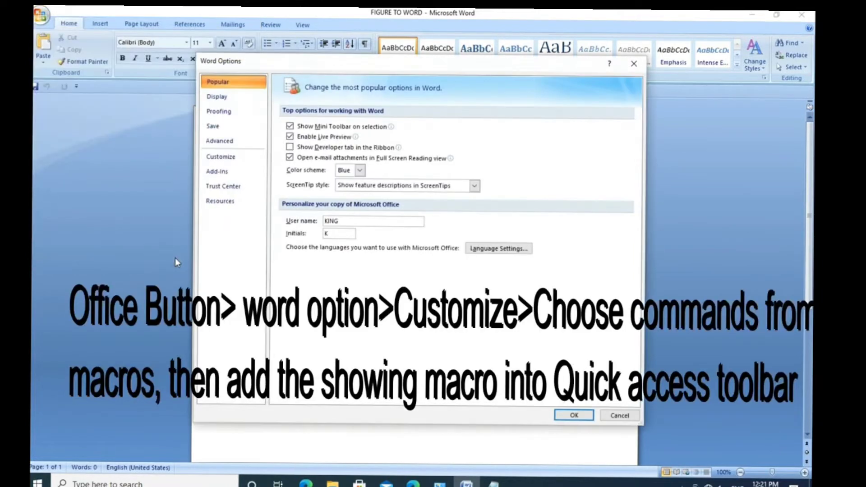
left_click(234, 158)
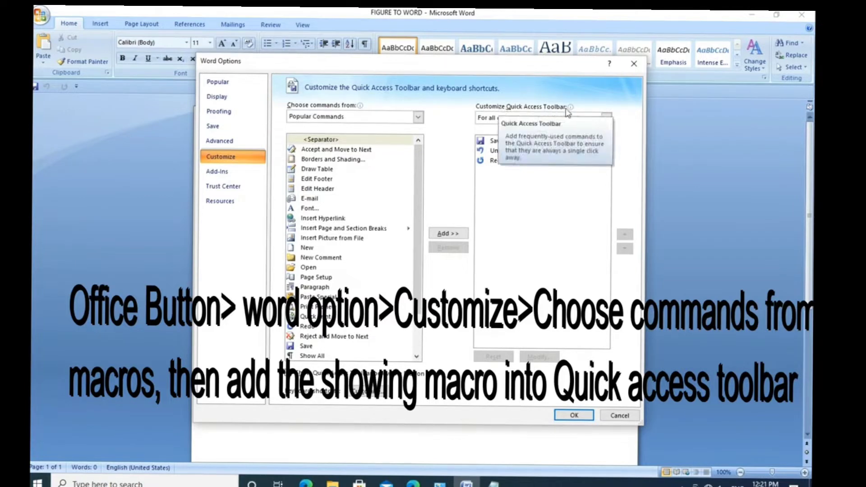
left_click(417, 118)
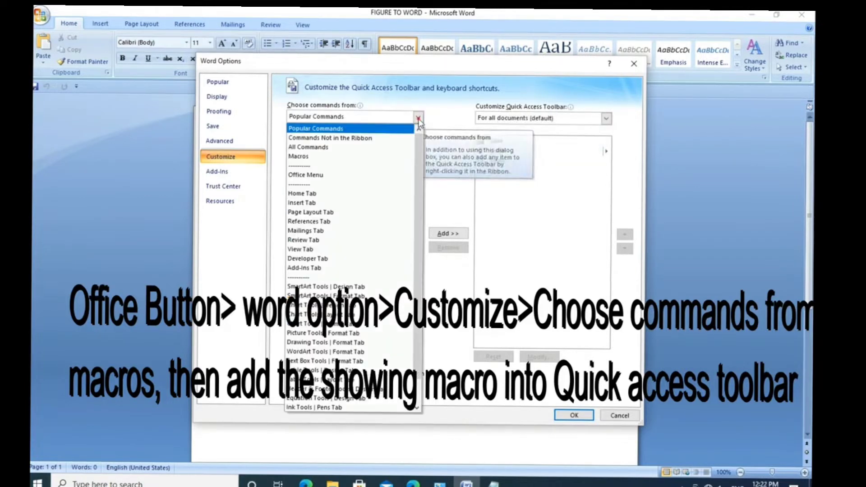
left_click(368, 158)
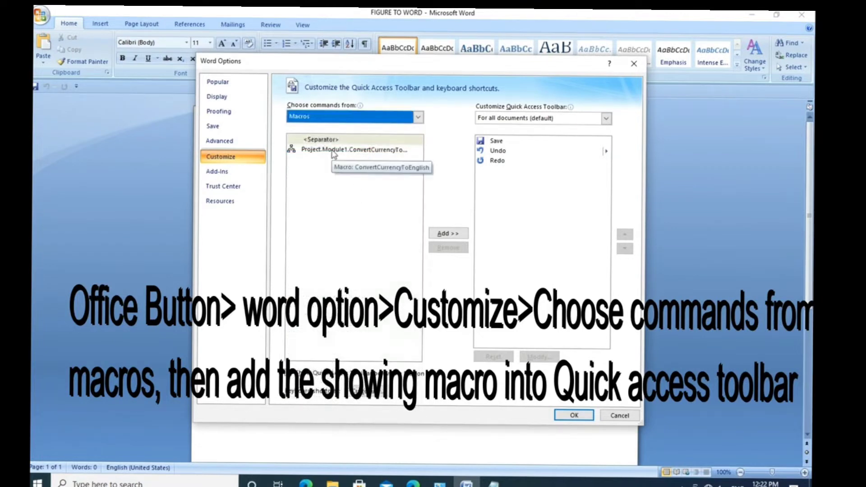
left_click(333, 151)
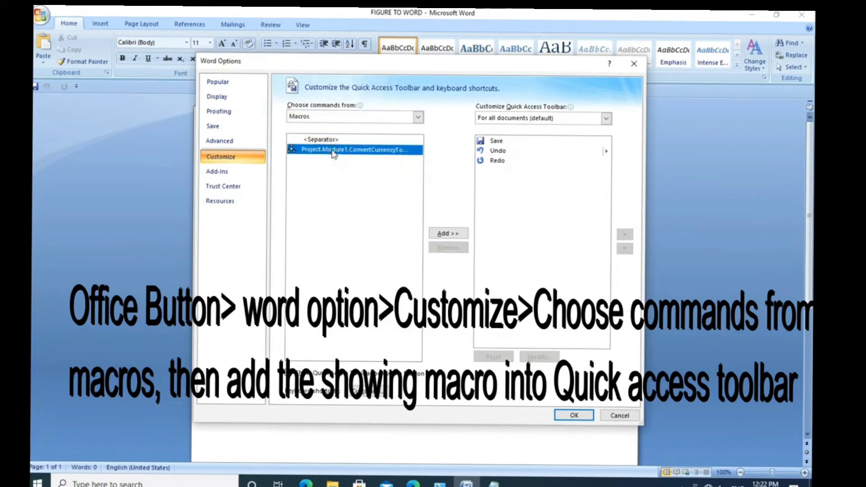
left_click(452, 233)
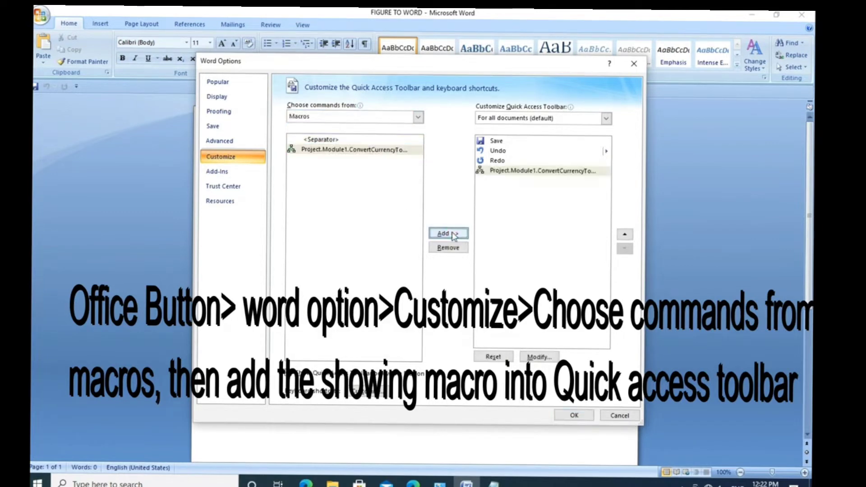
left_click(572, 415)
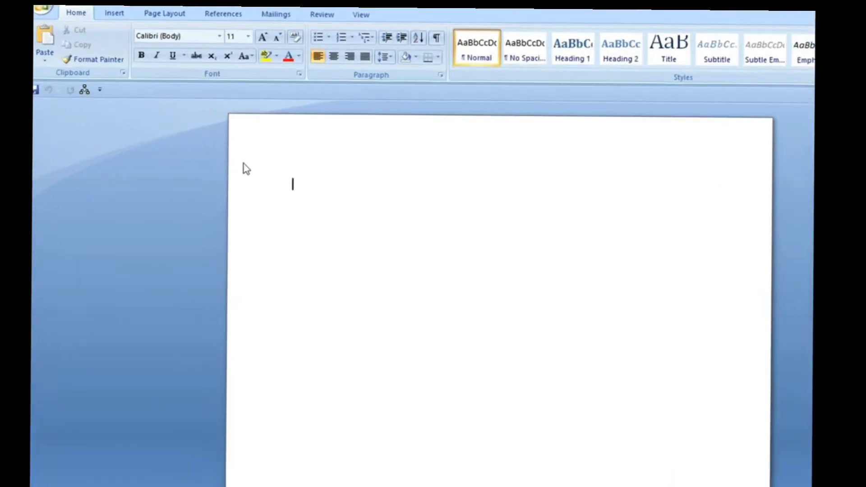
- Enter the number 456343 at the start of the blank document and select it
key("F7")
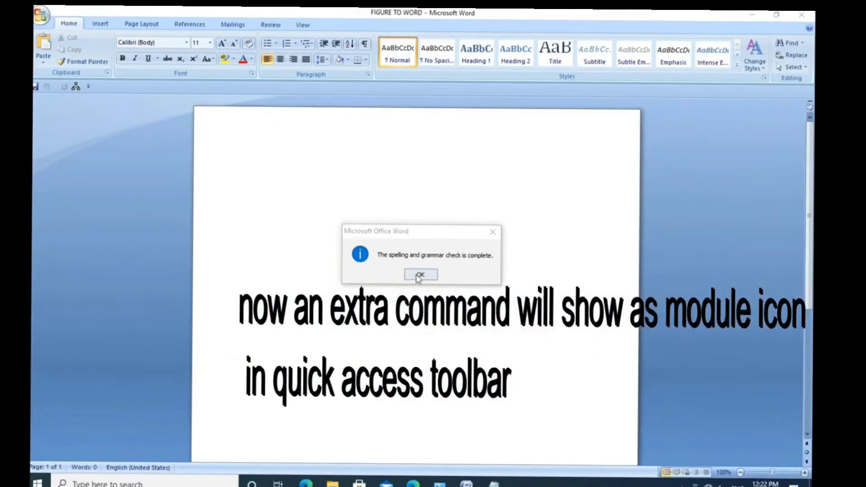
left_click(419, 275)
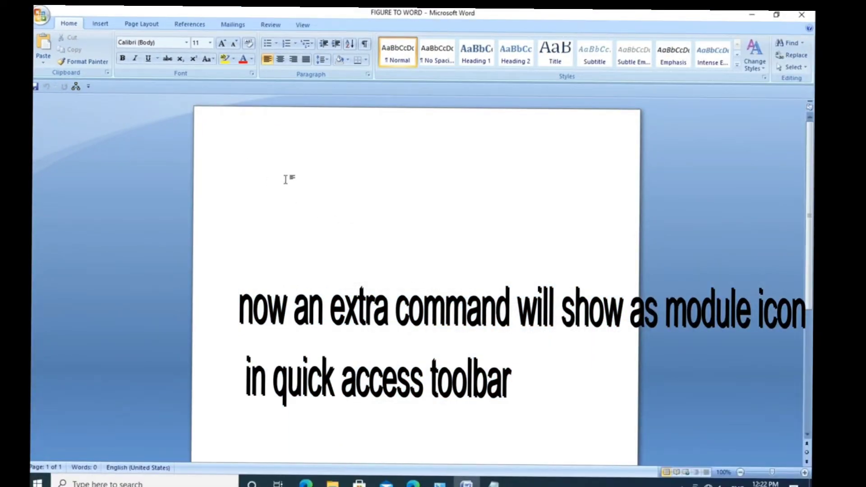
type("4563435")
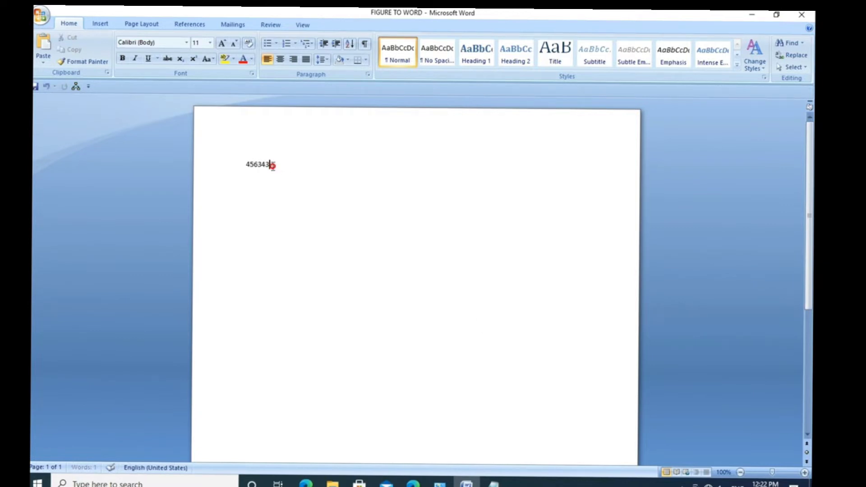
left_click_drag(271, 165, 245, 166)
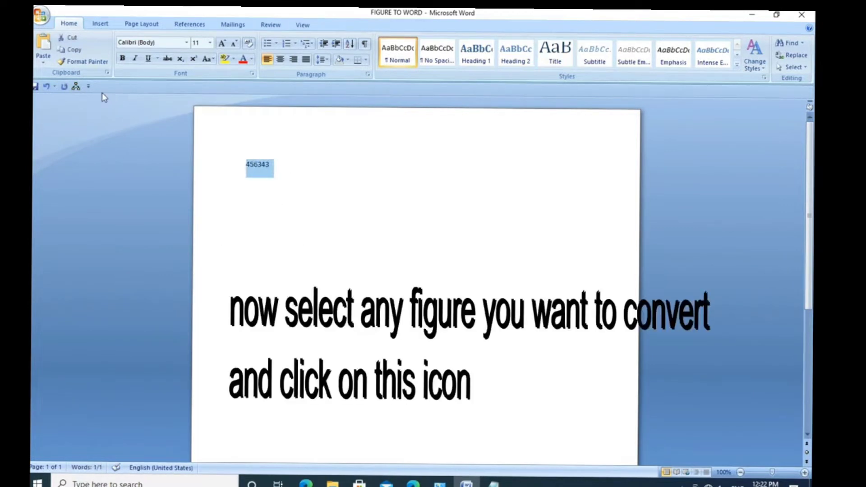
- Convert the selected number into words with the toolbar macro, and enter 4534343 on a new line below and convert it as well
left_click(76, 88)
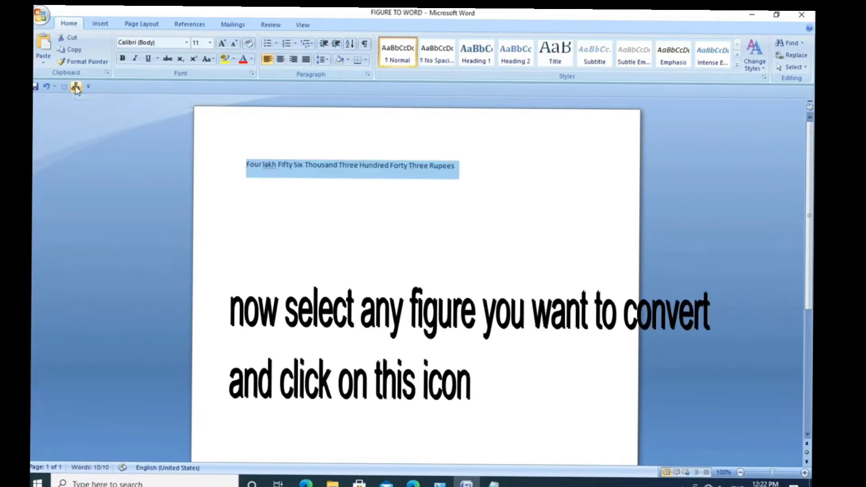
left_click(476, 171)
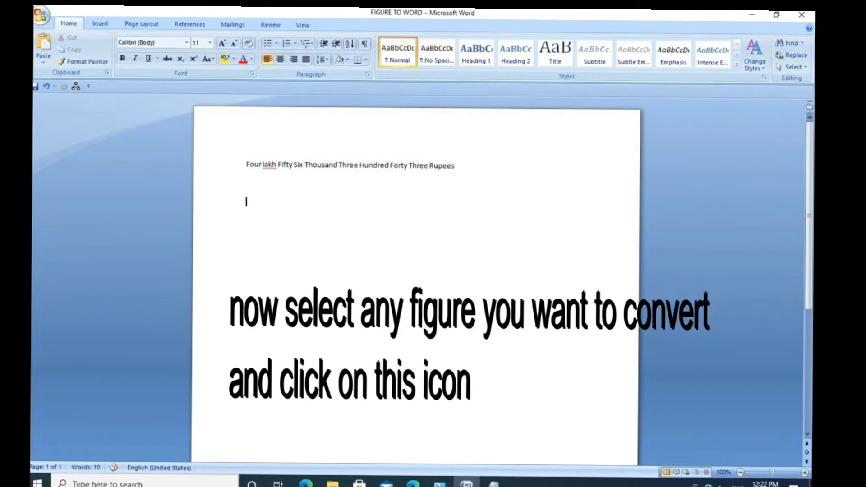
type("4534343")
left_click_drag(274, 203, 215, 196)
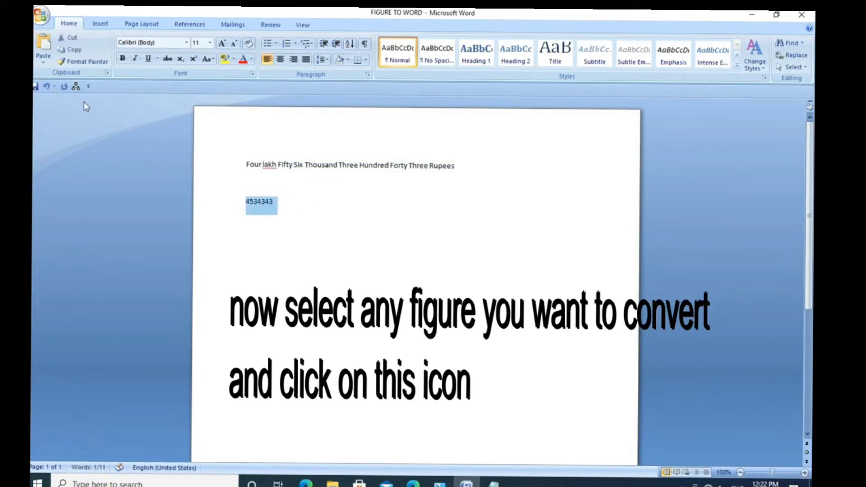
left_click(78, 87)
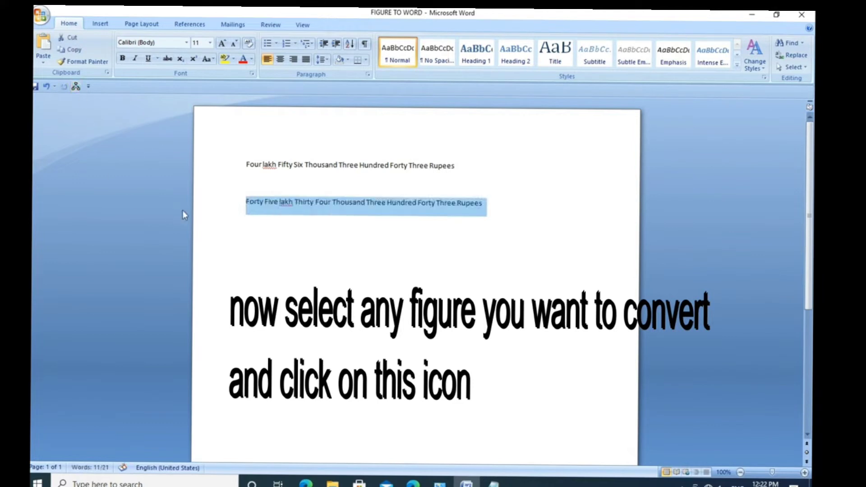
left_click(344, 258)
left_click(504, 207)
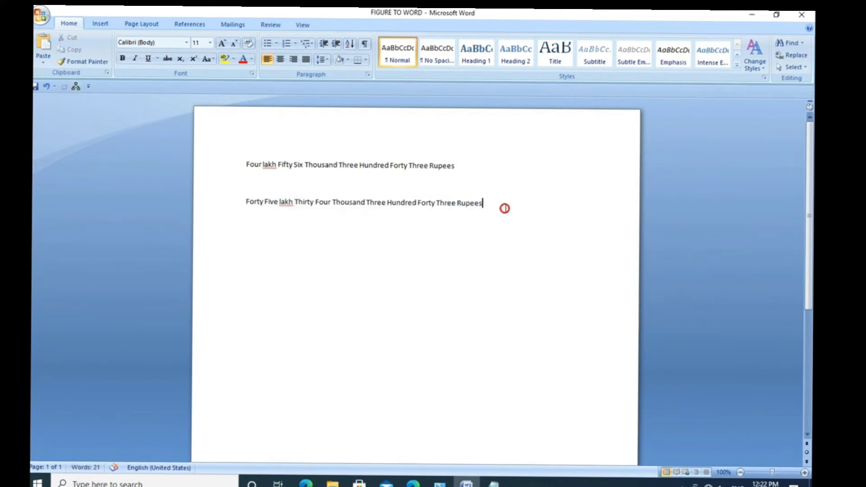
key("Return")
- In Word's customization options, change the symbol of the ConvertCurrencyToEnglish Quick Access Toolbar button to the black-and-white checkered pattern
left_click(41, 18)
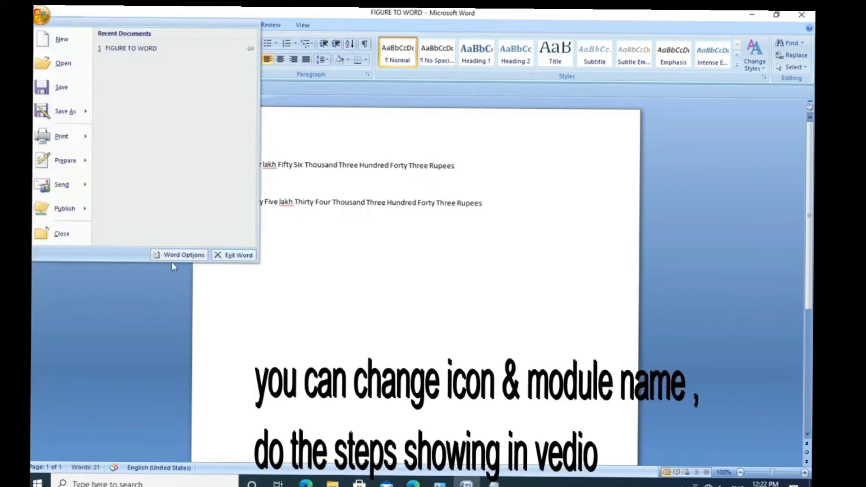
left_click(182, 256)
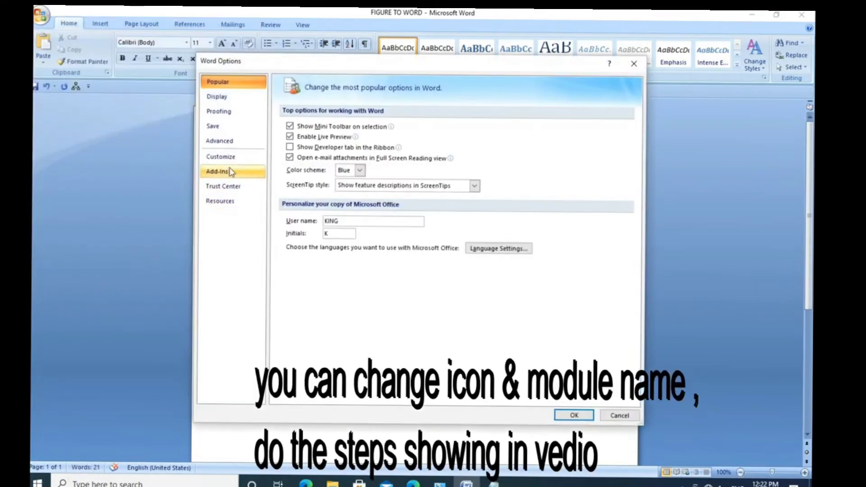
left_click(232, 157)
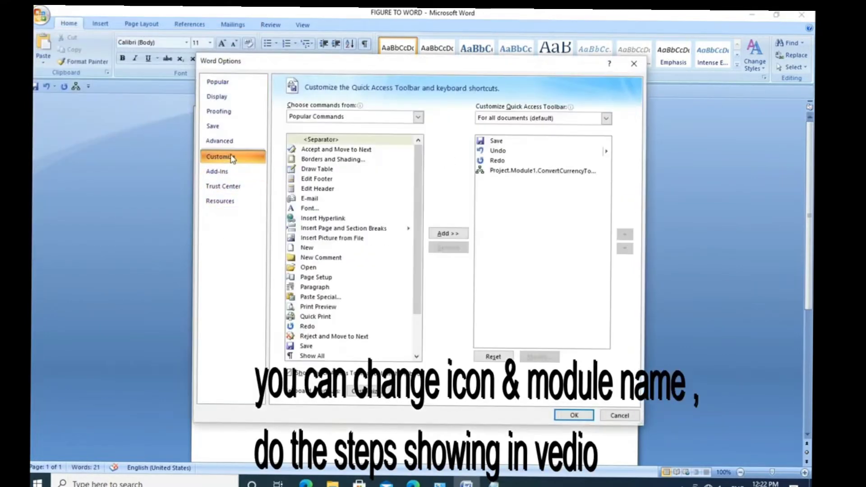
left_click(513, 172)
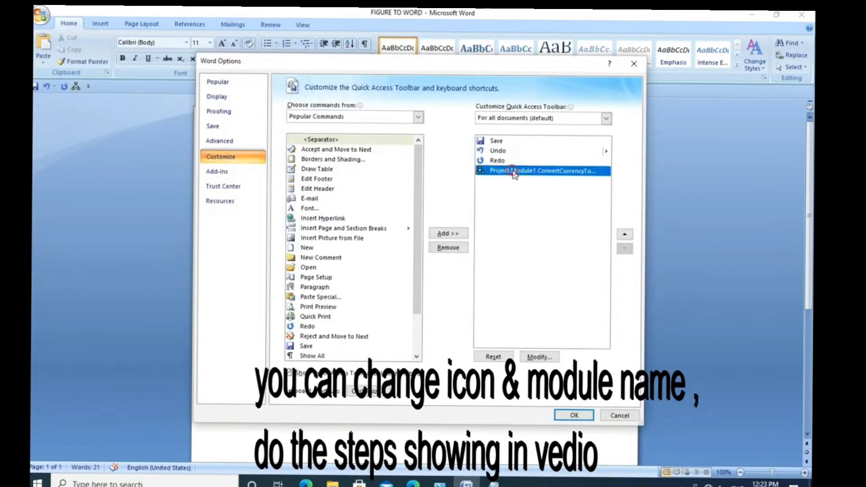
left_click(551, 357)
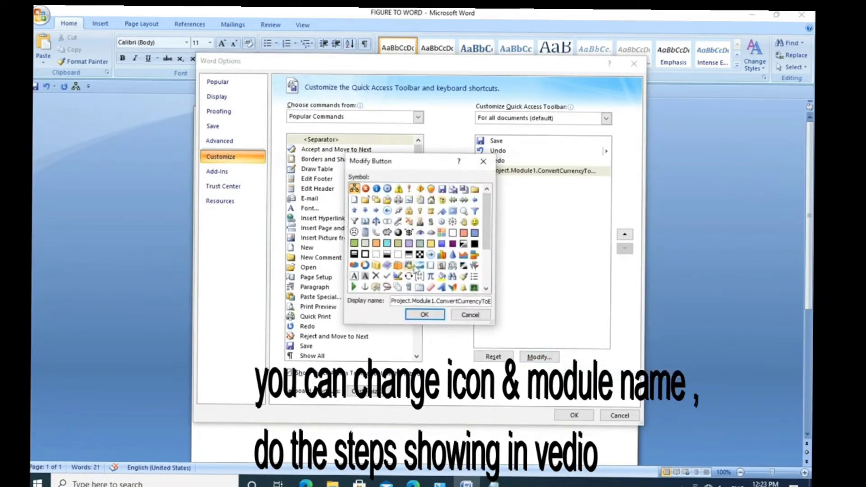
left_click(420, 234)
left_click(376, 255)
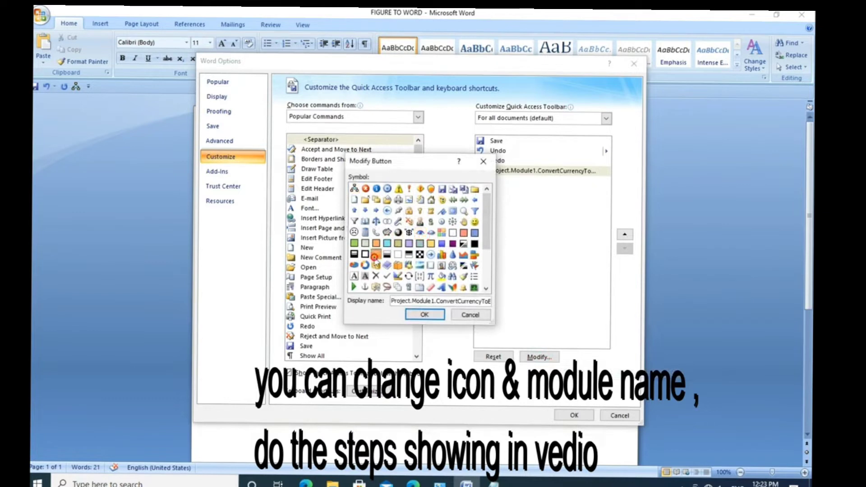
left_click(419, 255)
- Set the macro button's display name to FIGURE TO WORD and apply the customization changes
left_click_drag(391, 301, 457, 302)
left_click(402, 301)
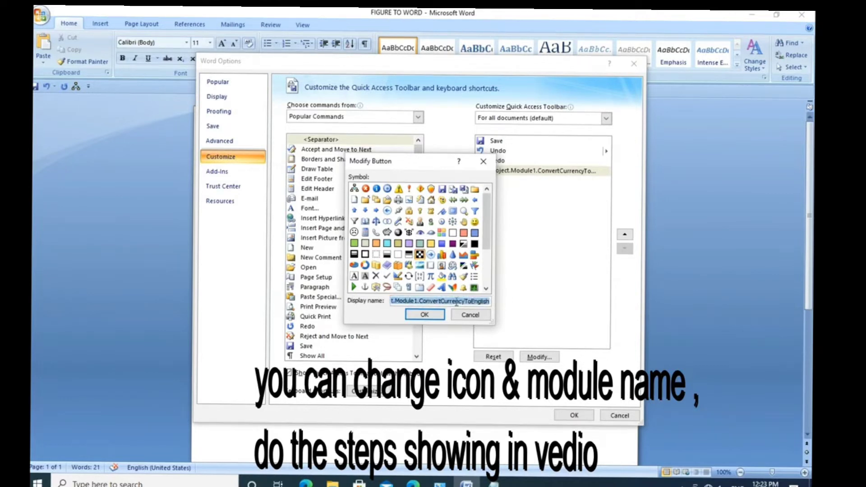
type("FL")
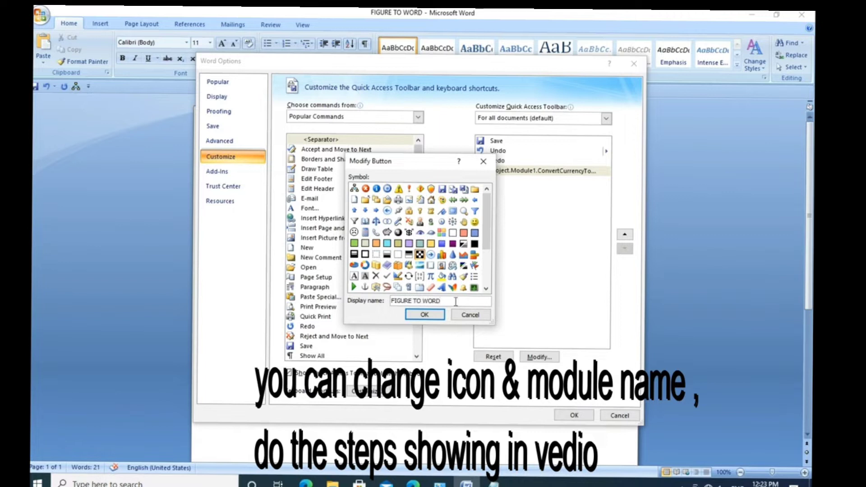
left_click(436, 316)
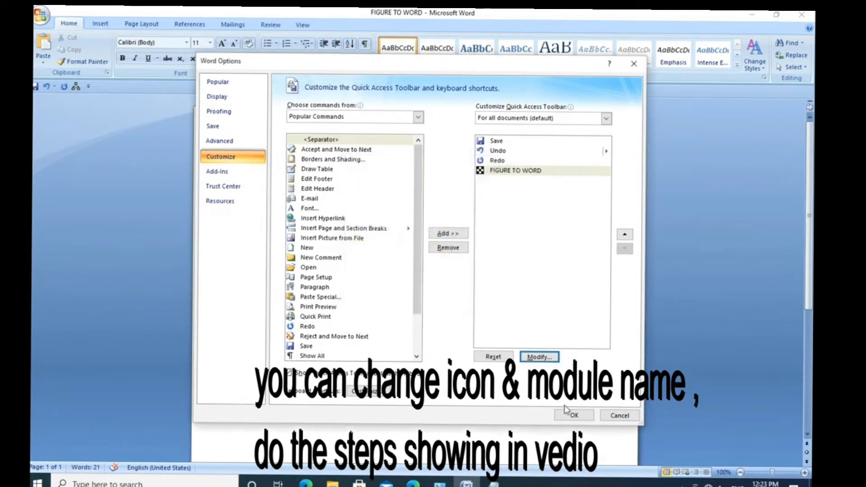
left_click(573, 415)
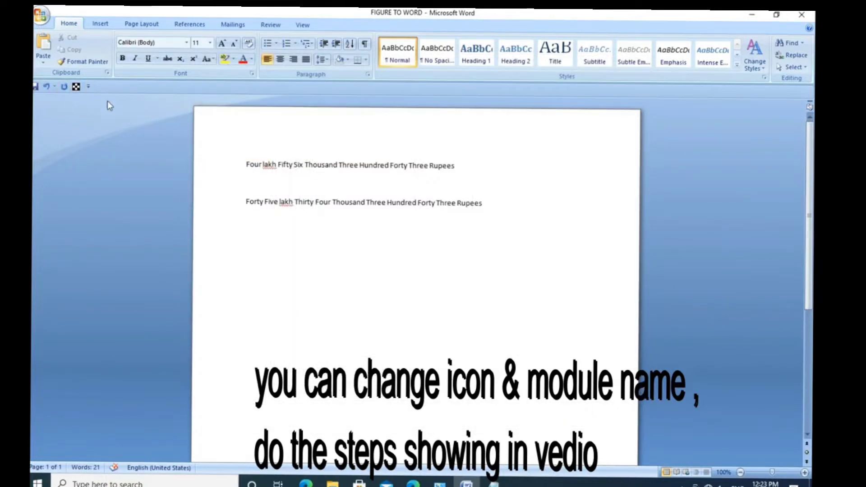
- Show the Quick Access Toolbar above the ribbon and close the Spelling and Grammar check without changing anything
left_click(88, 87)
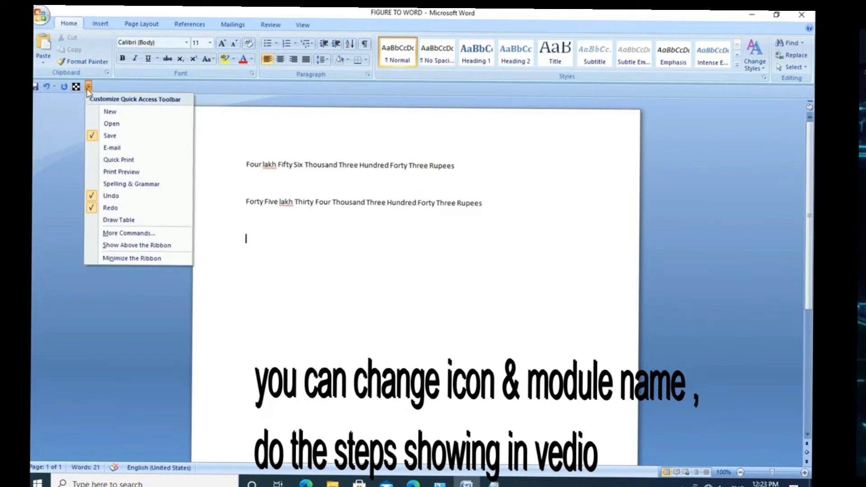
left_click(133, 245)
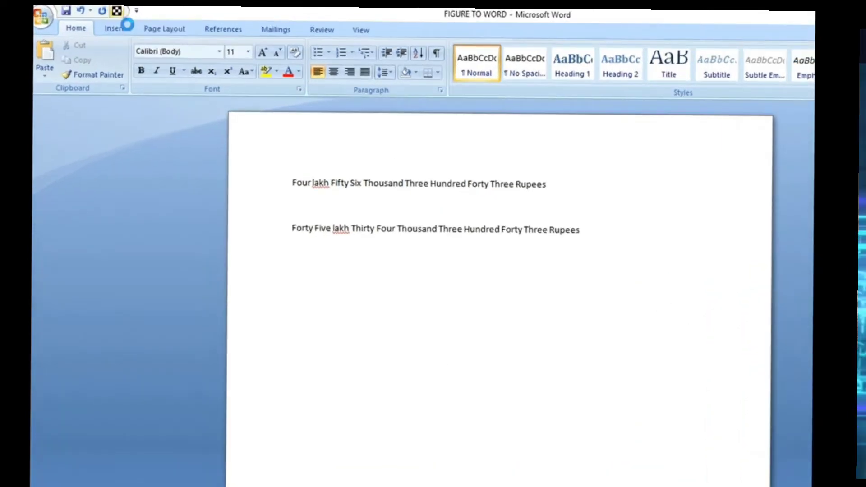
left_click(103, 11)
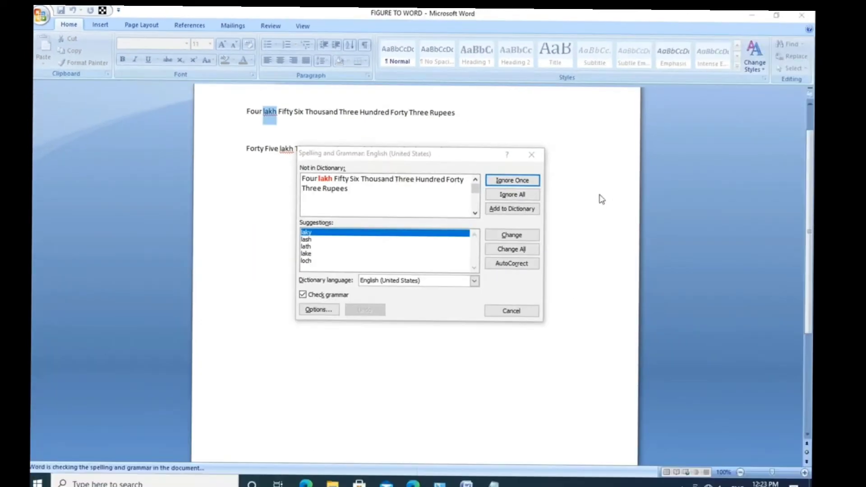
left_click(535, 154)
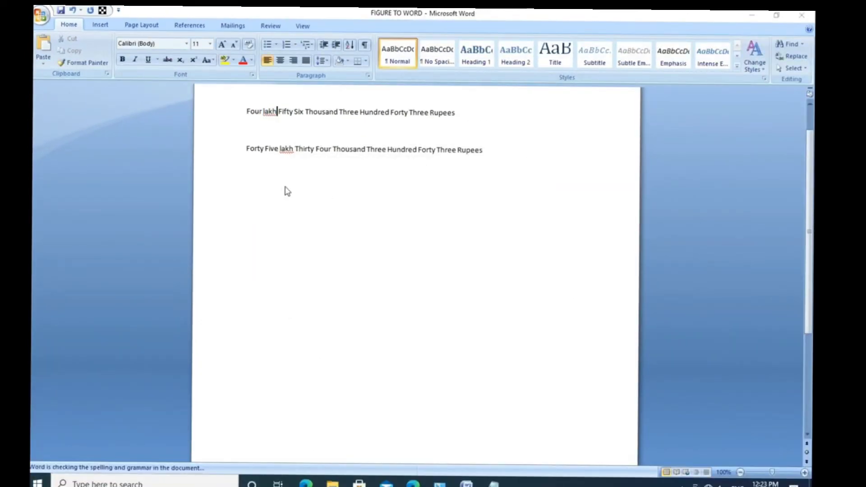
left_click(495, 154)
key("Return")
key("Return")
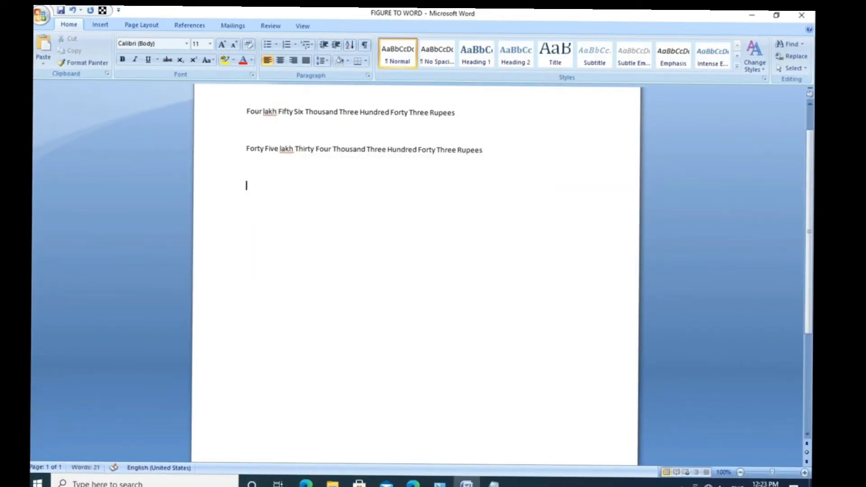
type("43434323232")
left_click_drag(295, 190, 225, 180)
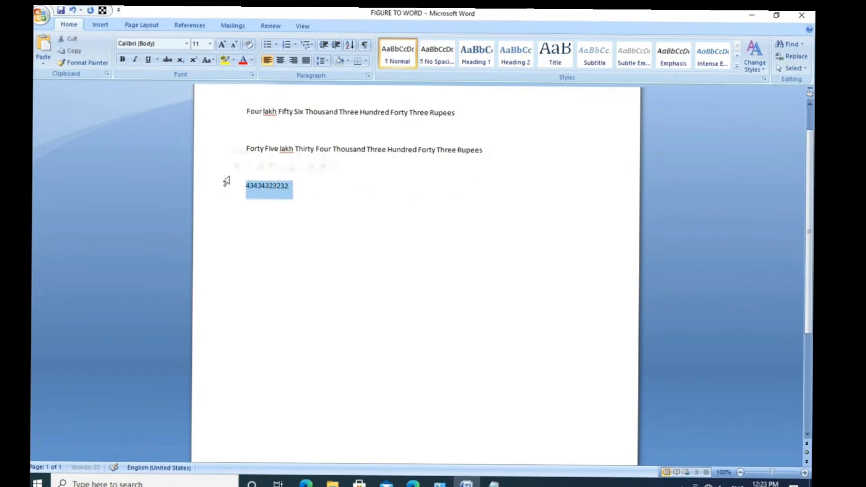
left_click(103, 10)
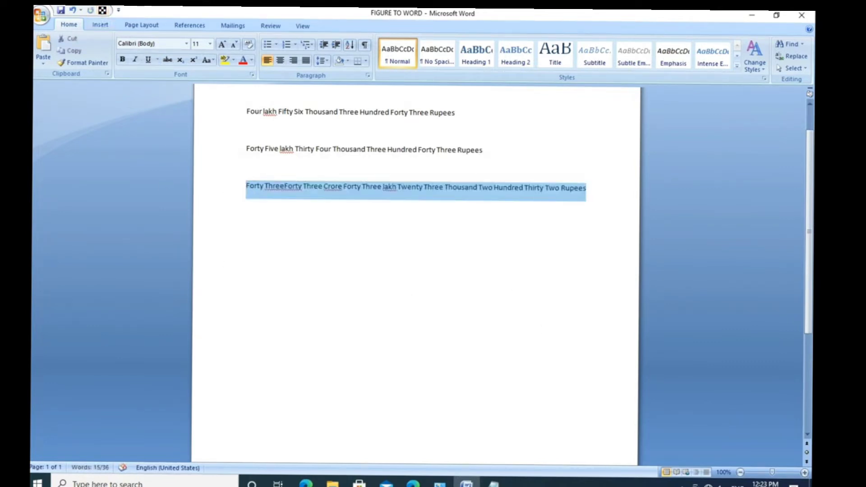
- Enter 867676 on a new line below the third amount and run the FIGURE TO WORD macro on it
left_click(598, 188)
key("Return")
key("Return")
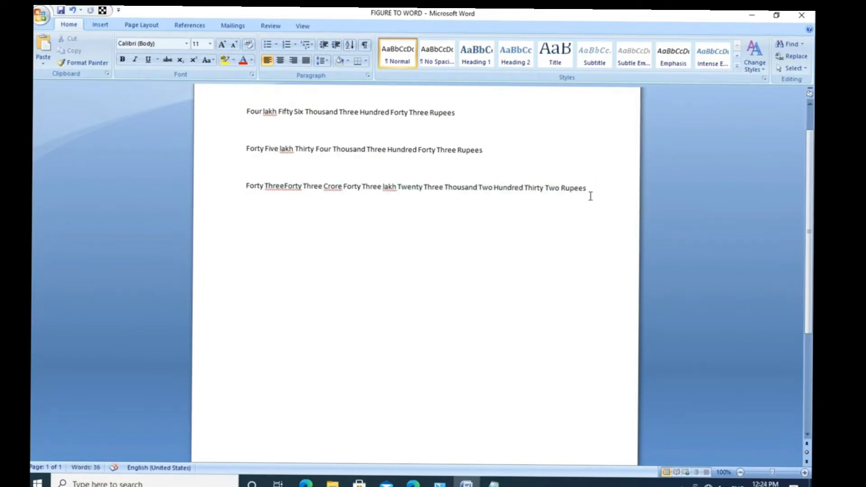
type("867676")
left_click_drag(270, 224, 248, 225)
left_click(102, 11)
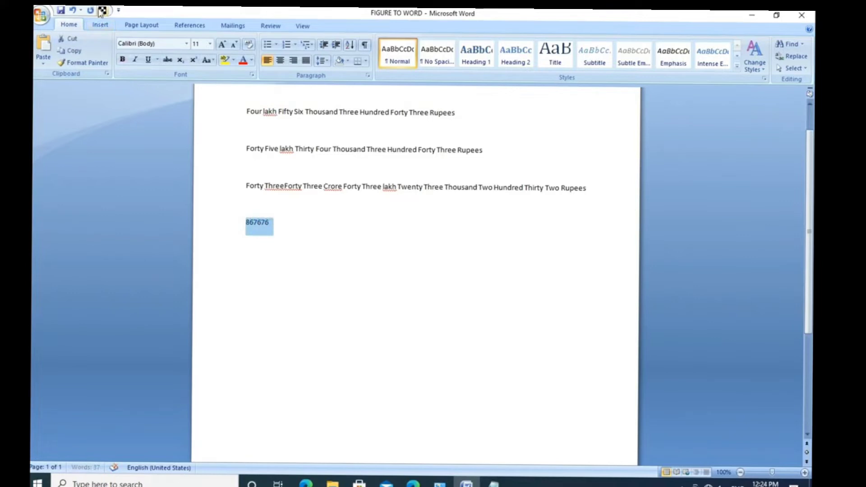
left_click(502, 254)
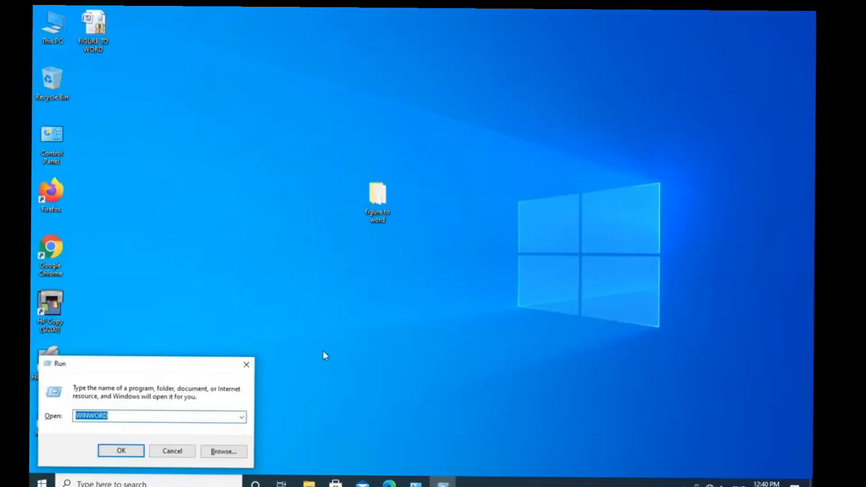
- Launch WINWORD, try the FIGURE TO WORD macro on 564545 in the new blank document, and close that document without saving
key("Return")
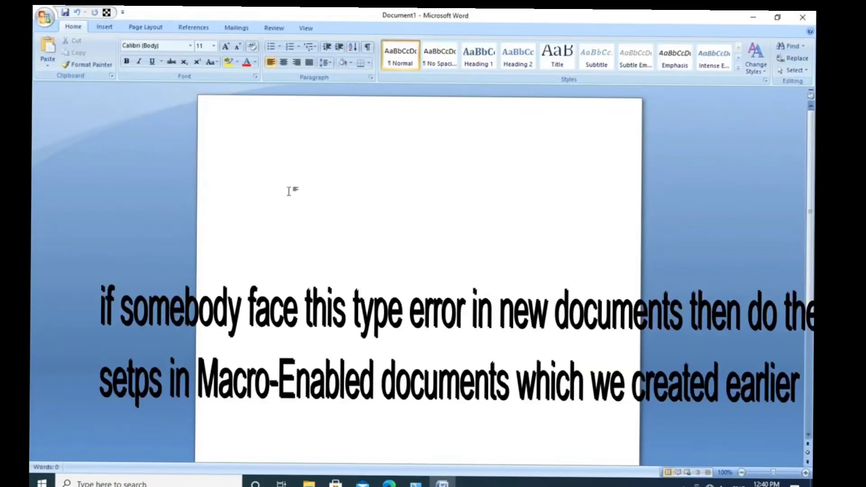
type("564")
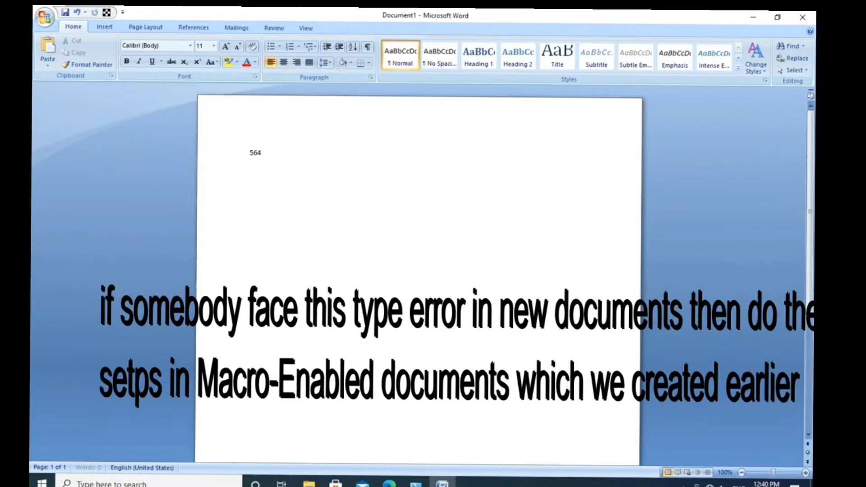
type("545")
left_click_drag(291, 155, 245, 164)
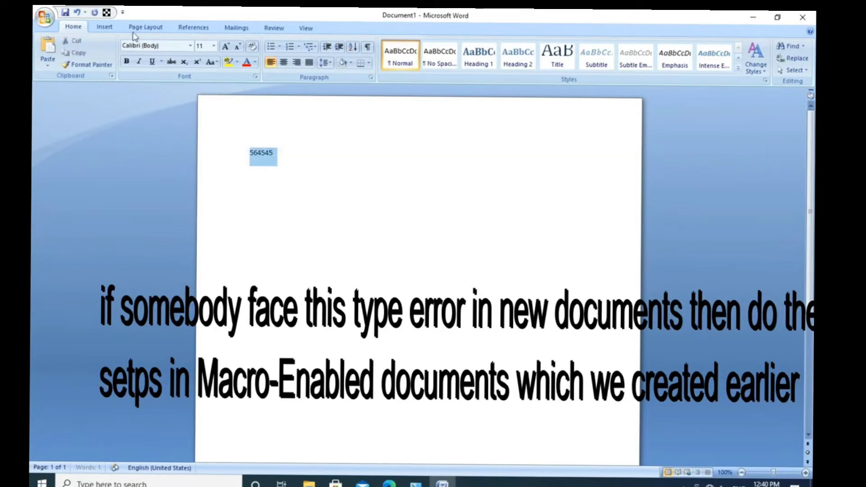
left_click(107, 13)
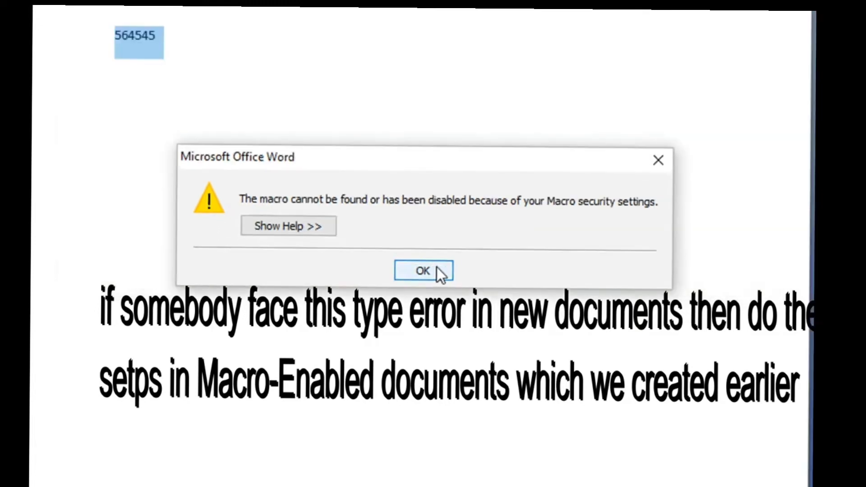
left_click(431, 285)
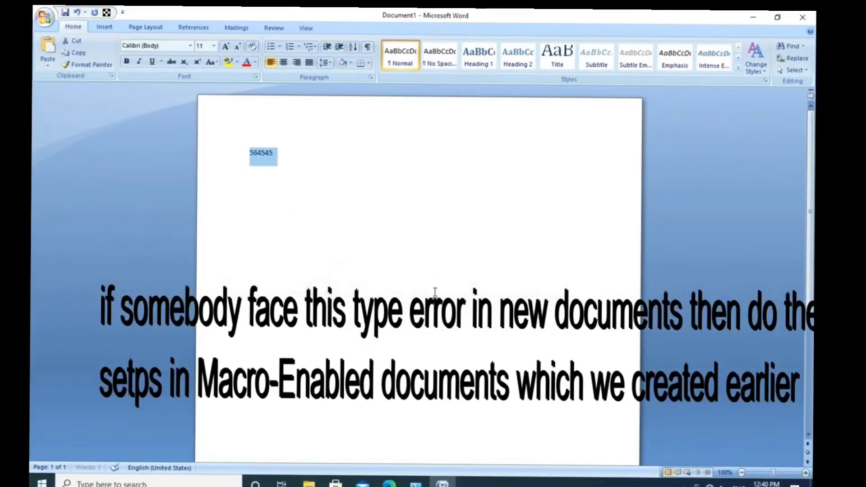
left_click(802, 20)
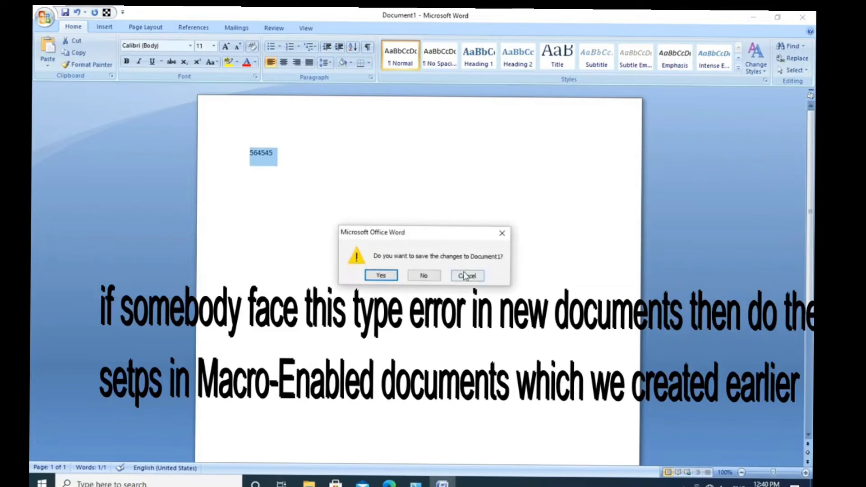
left_click(436, 276)
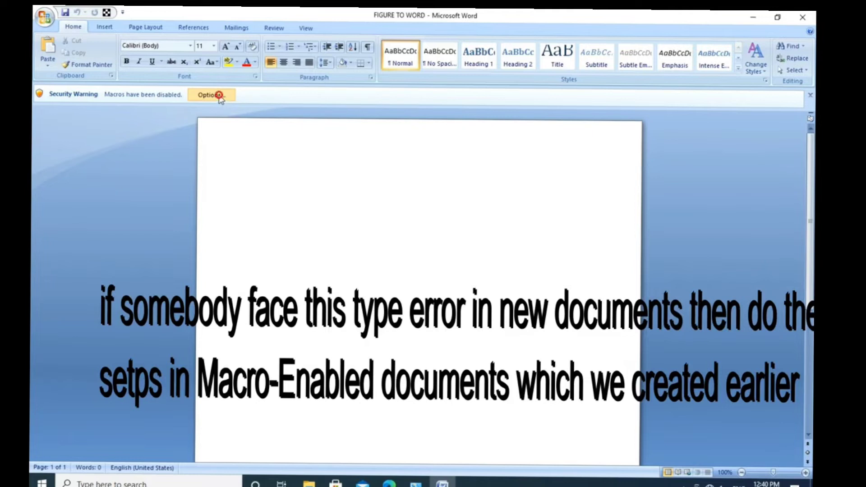
- Enable the blocked macro content in the FIGURE TO WORD document through its security options
left_click(219, 95)
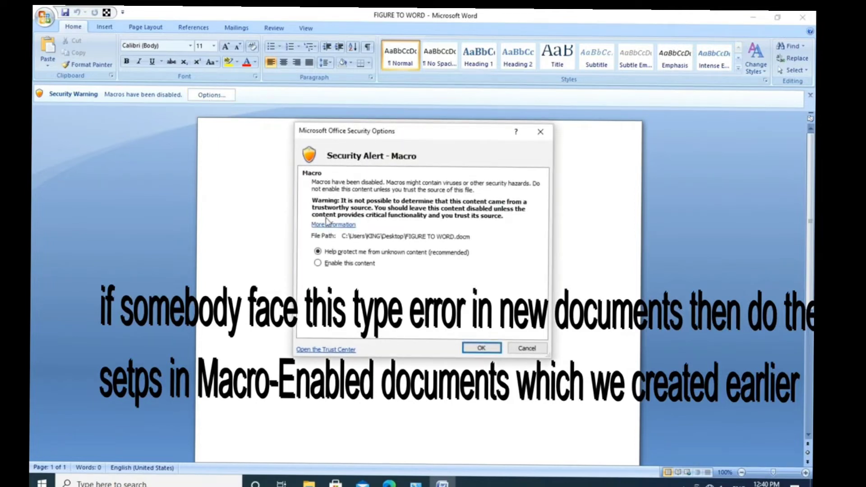
left_click(333, 263)
left_click(470, 348)
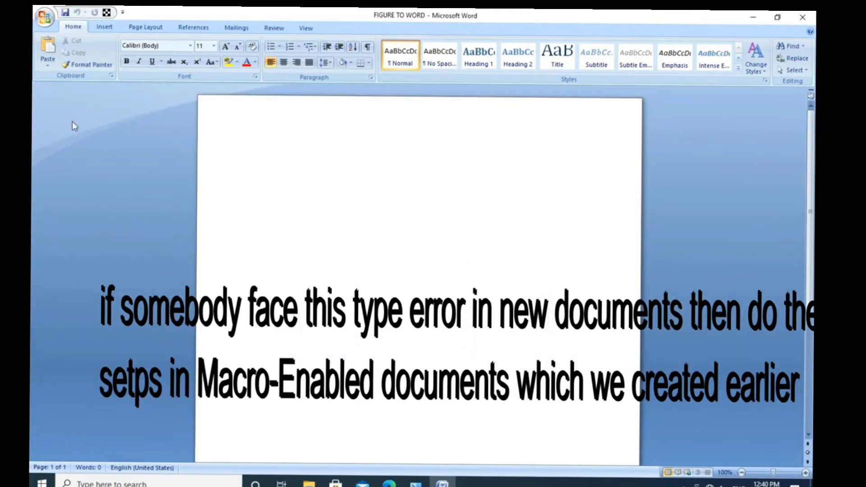
- Open the Templates and Add-ins settings by managing Word Add-ins from the program options
left_click(43, 18)
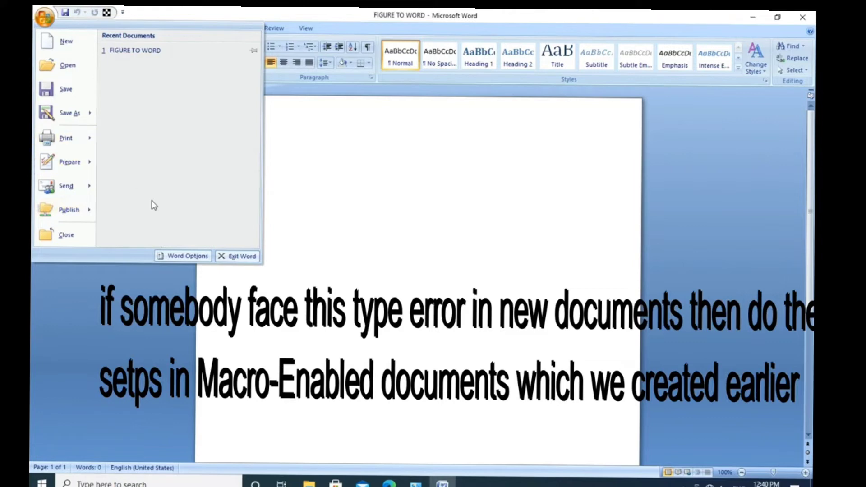
left_click(177, 256)
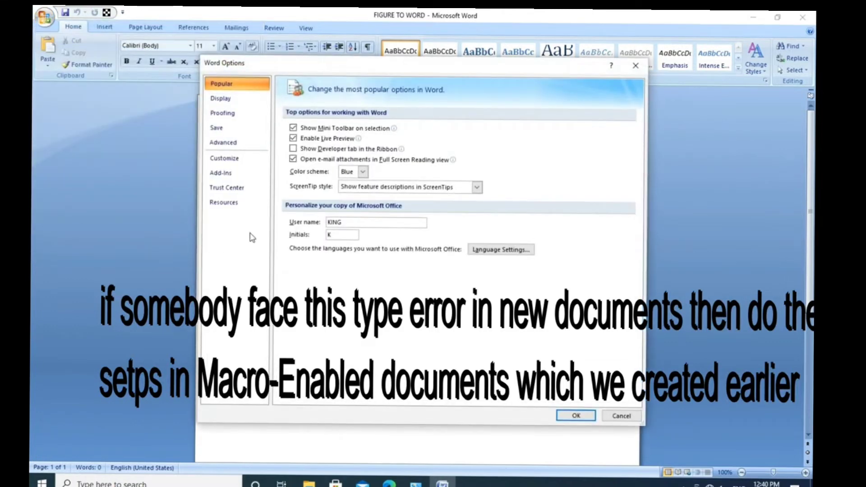
left_click(224, 180)
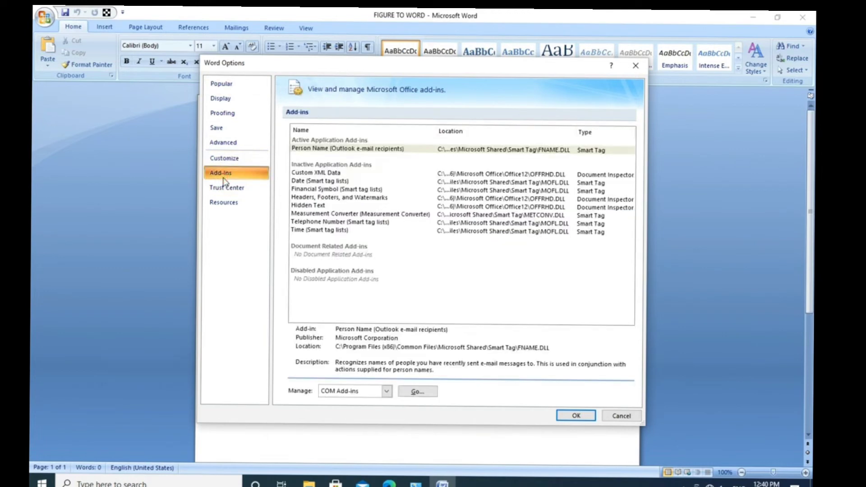
left_click(387, 392)
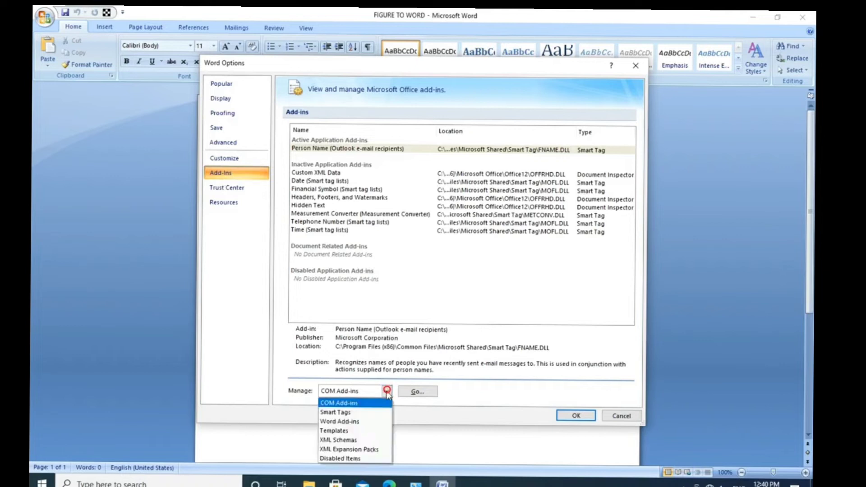
left_click(356, 423)
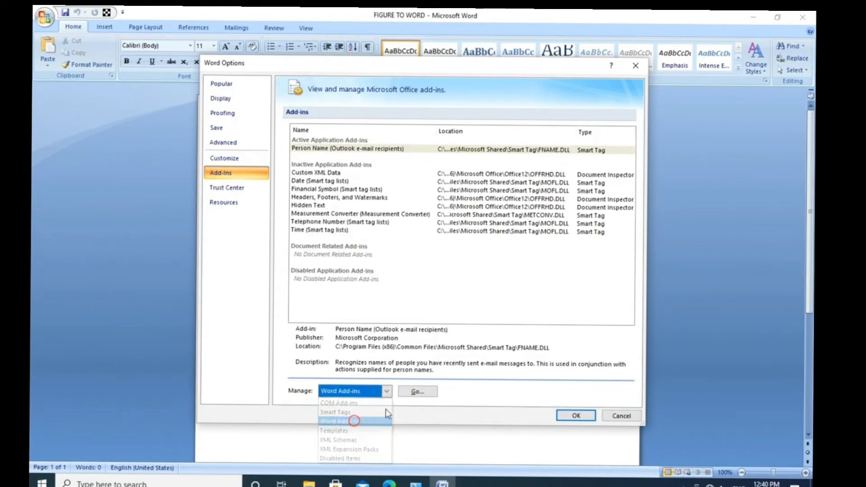
left_click(418, 392)
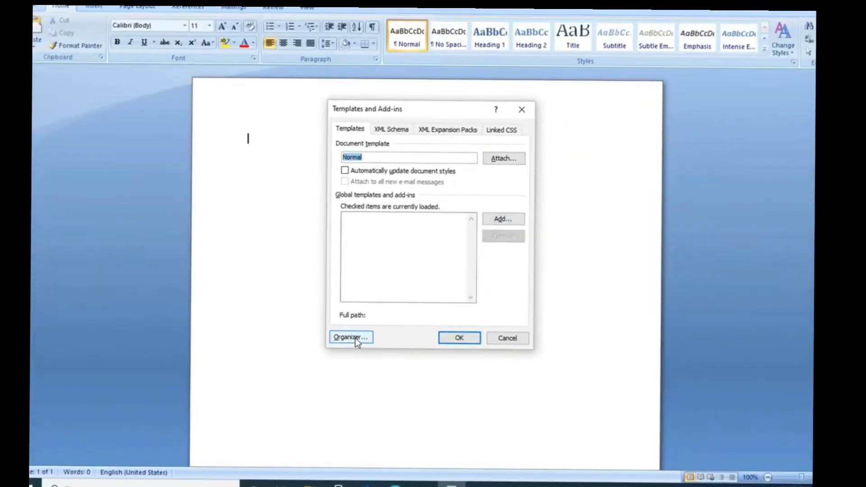
- Copy the Module1 macro project item from FIGURE TO WORD into Normal.dotm with the Organizer, and close the document
left_click(355, 339)
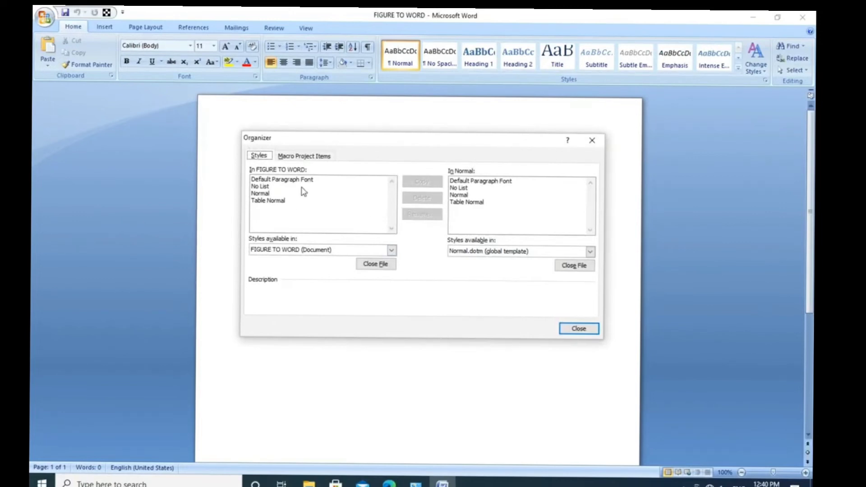
left_click(312, 158)
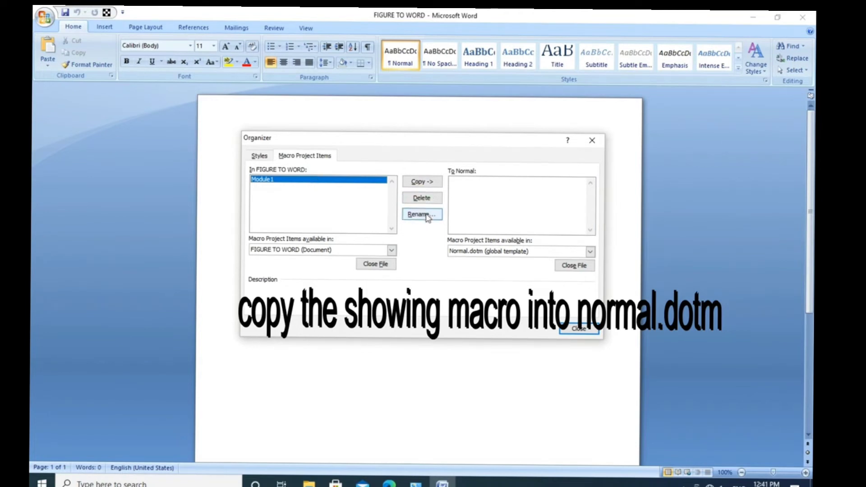
left_click(428, 185)
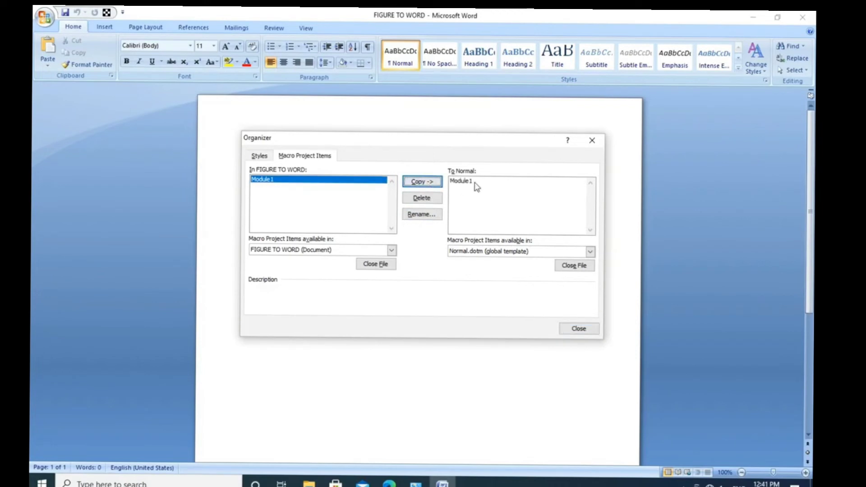
left_click(572, 333)
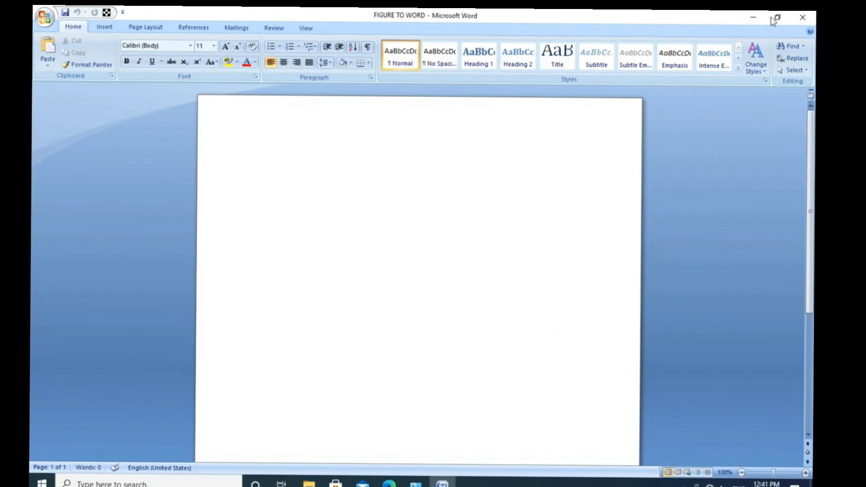
left_click(801, 18)
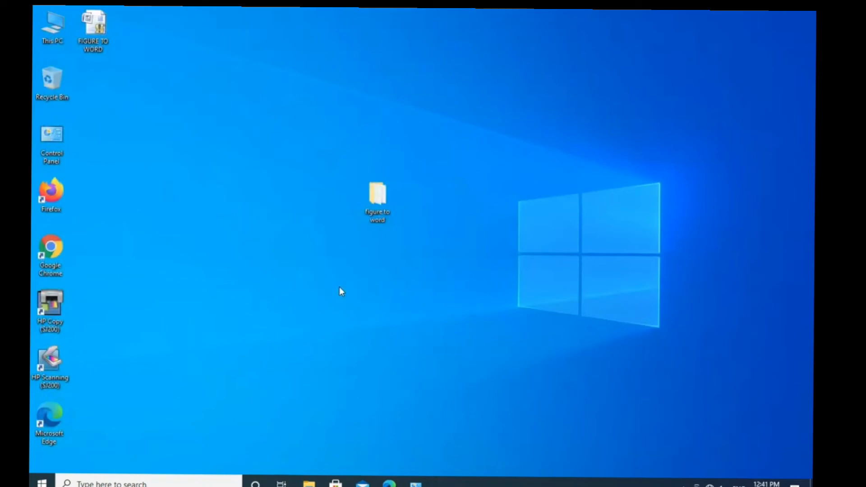
- Launch WINWORD, convert 645454534 into words with the toolbar macro in the blank document, and close it without saving
key("super+r")
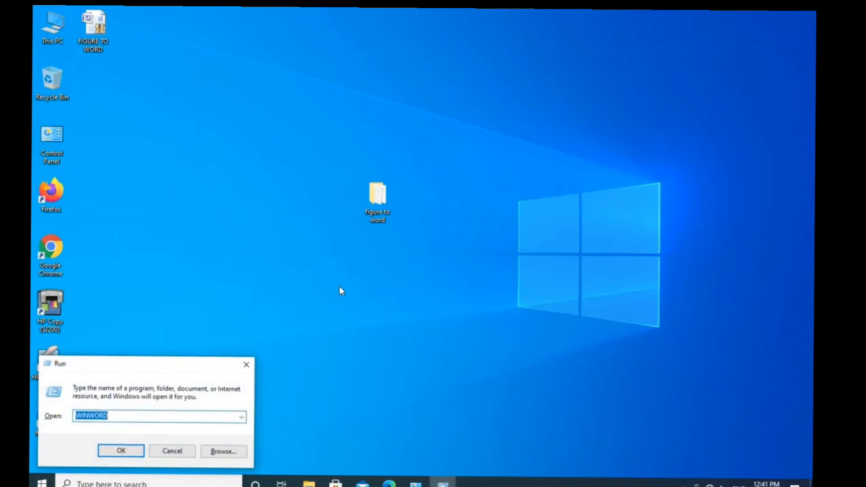
key("Return")
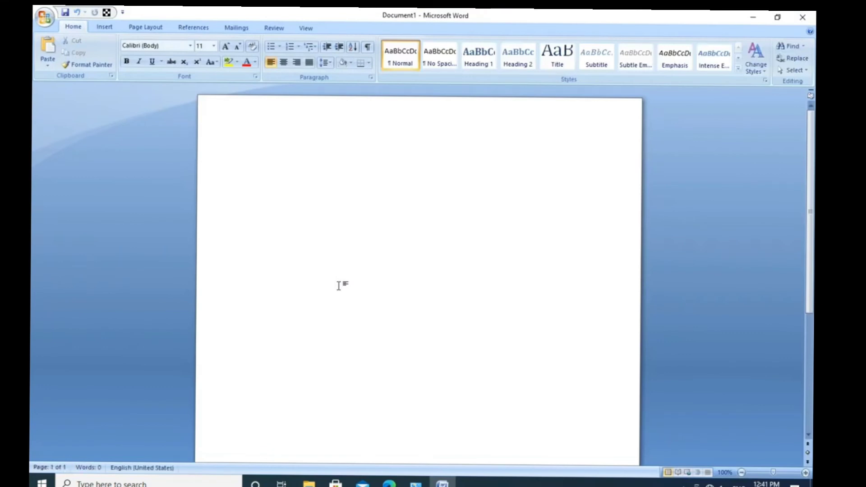
type("645454534")
left_click_drag(299, 150, 249, 148)
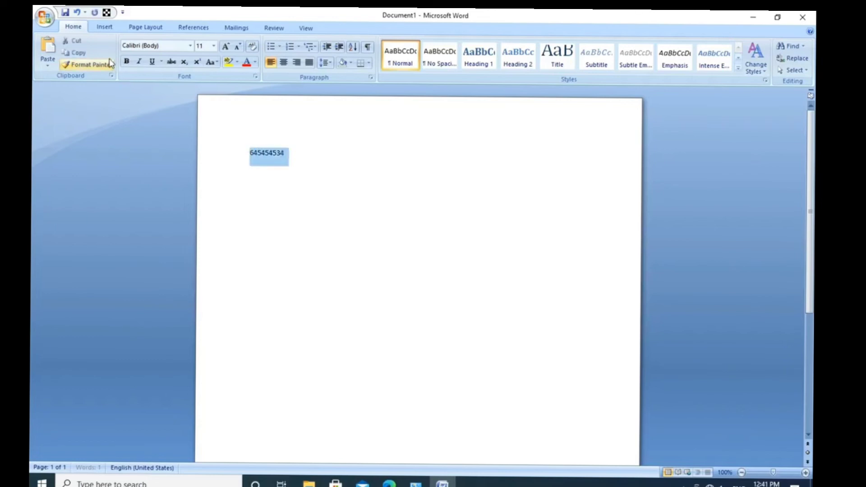
left_click(107, 12)
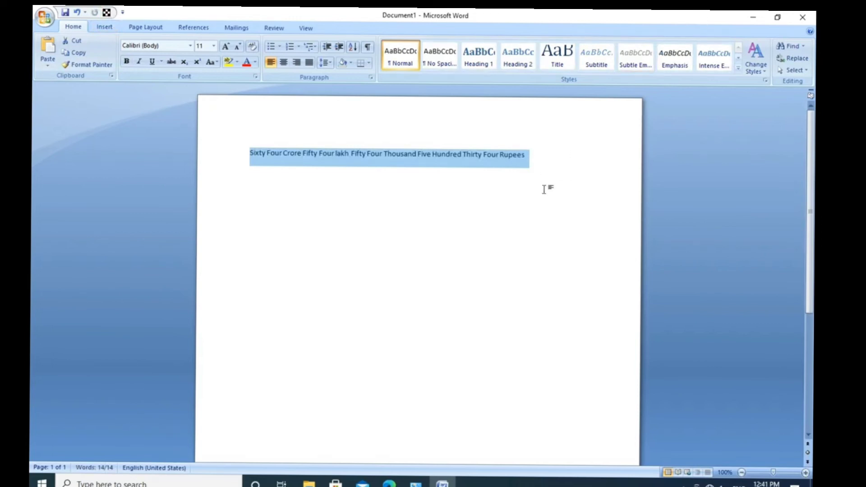
left_click(555, 177)
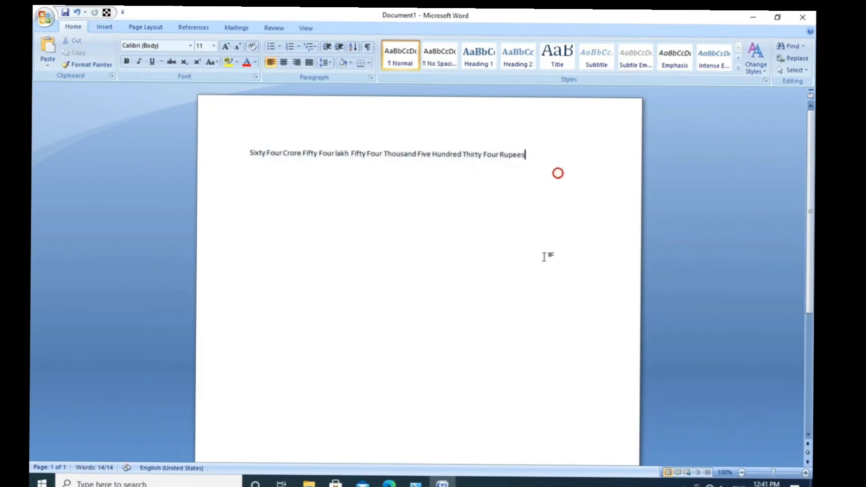
left_click(803, 17)
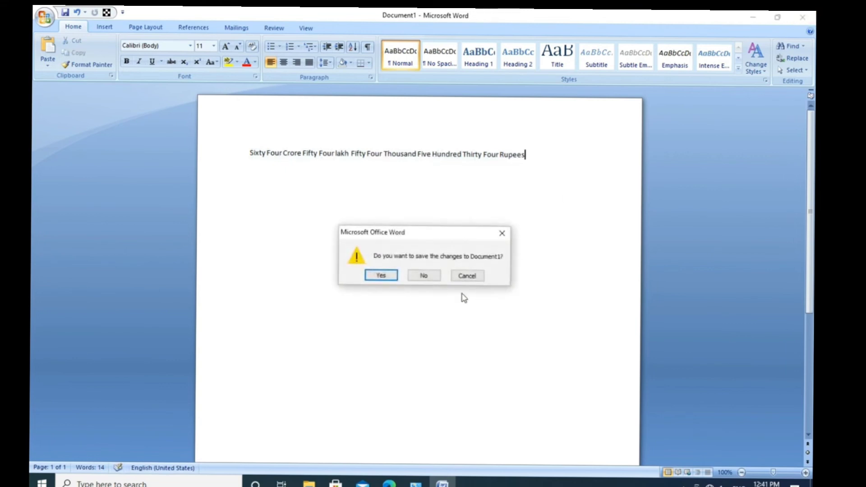
left_click(424, 276)
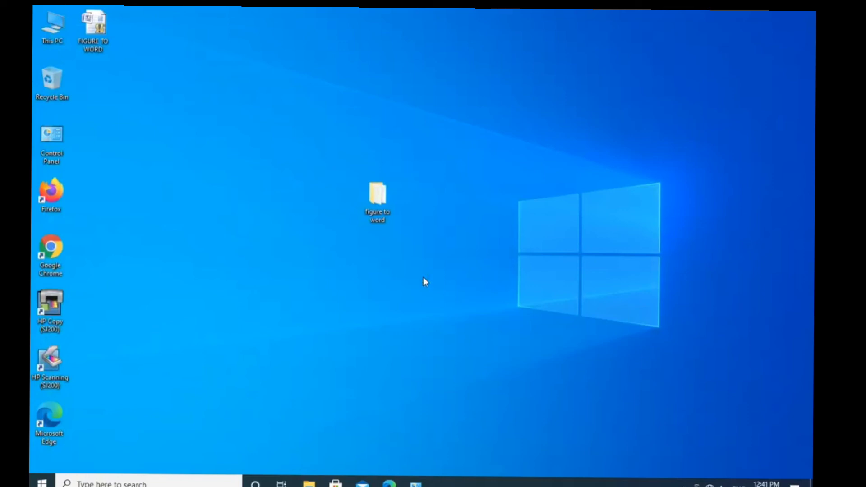
- Launch WINWORD again, enter 7856 in the new blank document and convert it into words with the toolbar macro
key("super+r")
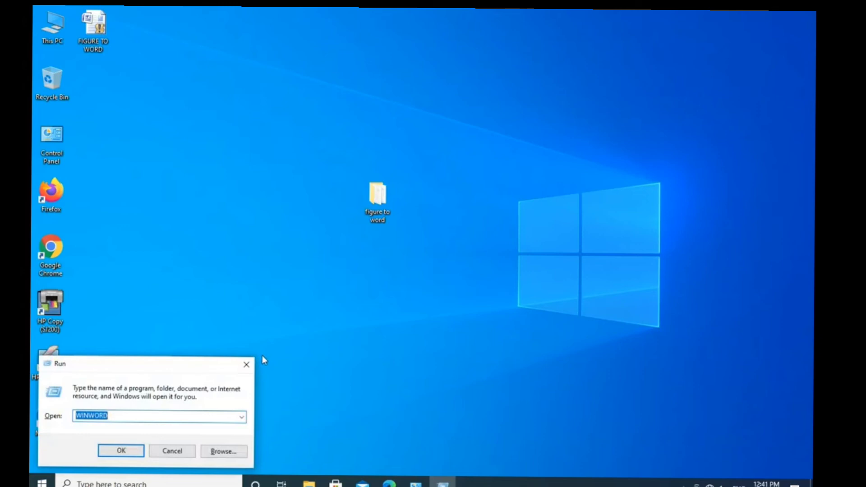
key("Return")
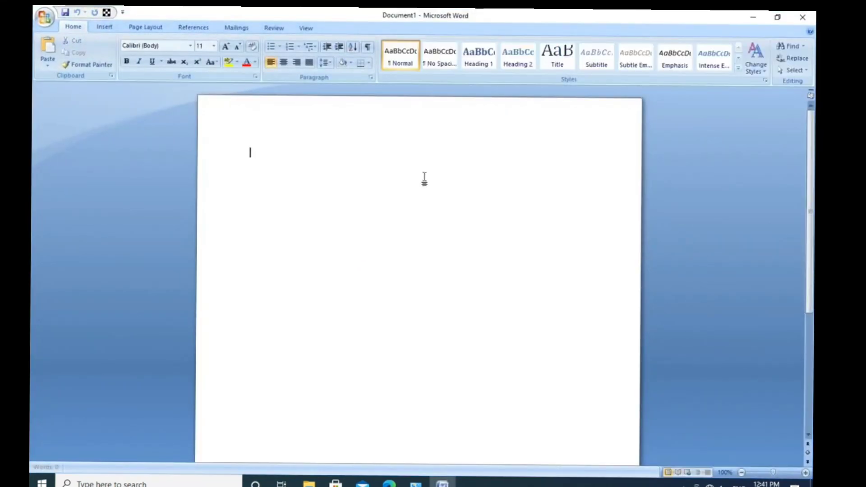
type("7856")
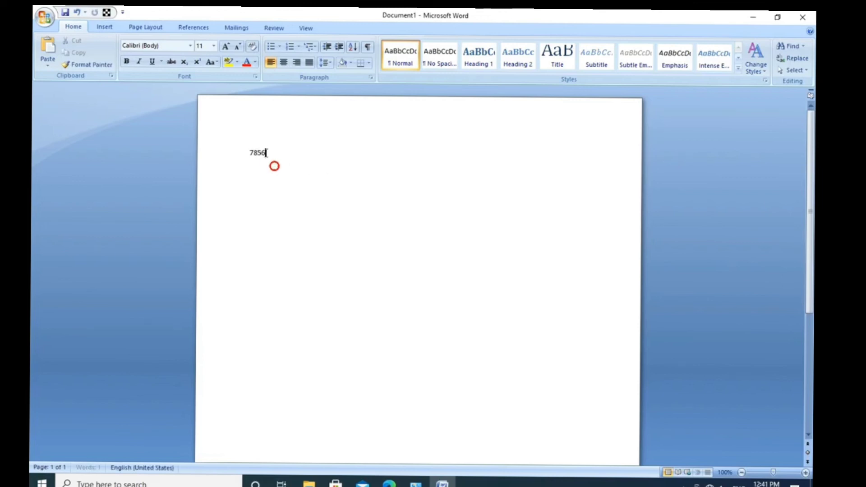
double_click(273, 163)
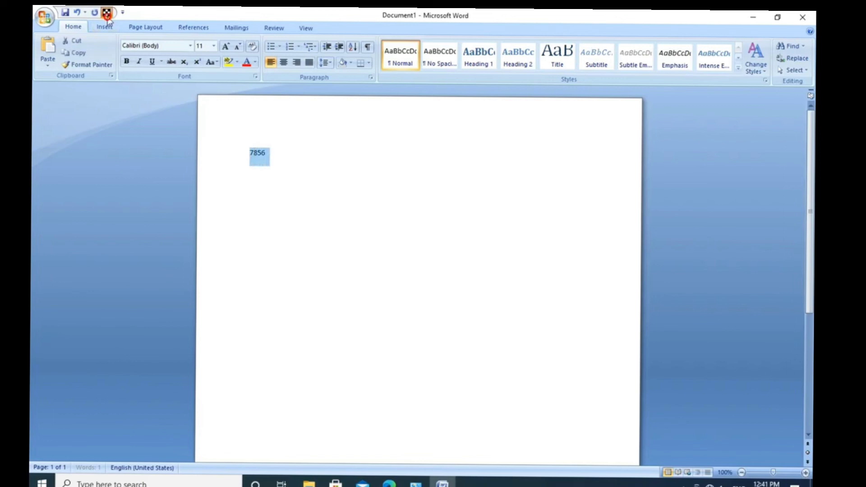
left_click(106, 13)
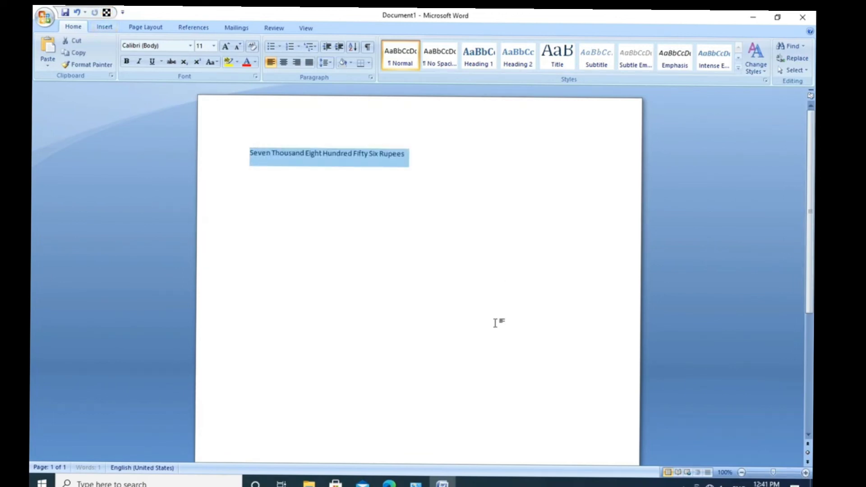
left_click(467, 166)
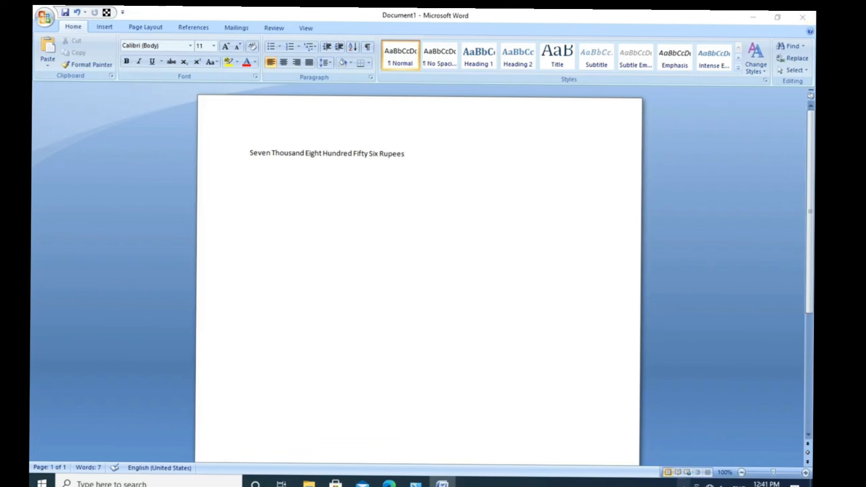
left_click(682, 485)
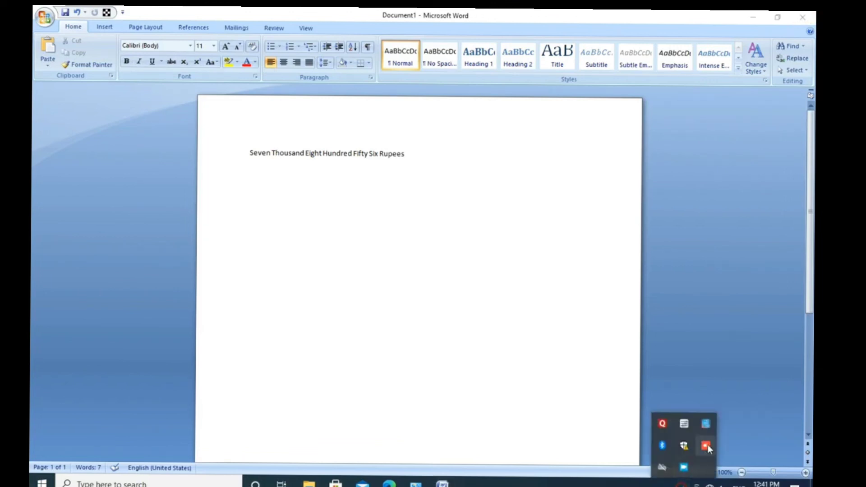